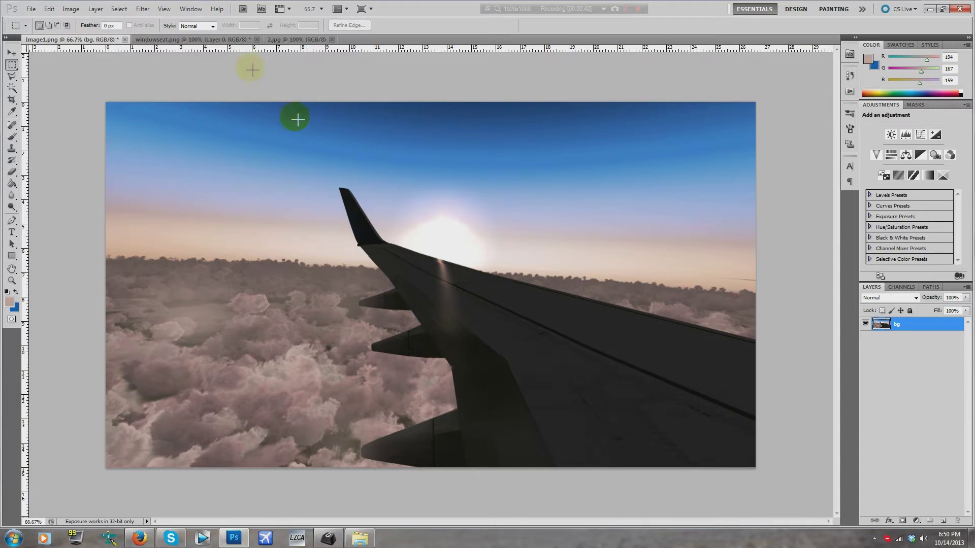
pyautogui.moveTo(83, 89); pyautogui.dragTo(769, 503)
pyautogui.rightClick(645, 311)
pyautogui.click(652, 318)
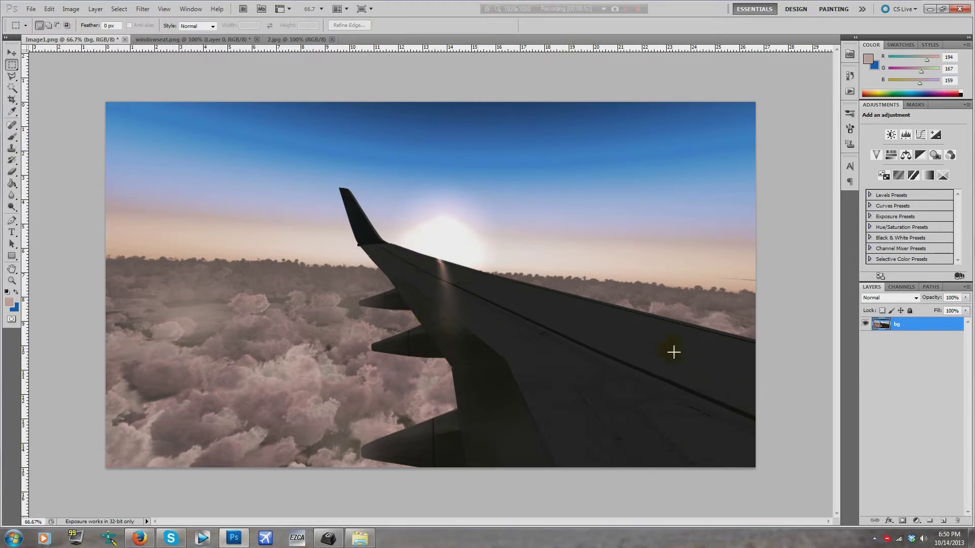
# Copy the selected window frame from windowseat.png and paste it into Image1.png as a new layer above bg.
pyautogui.click(162, 39)
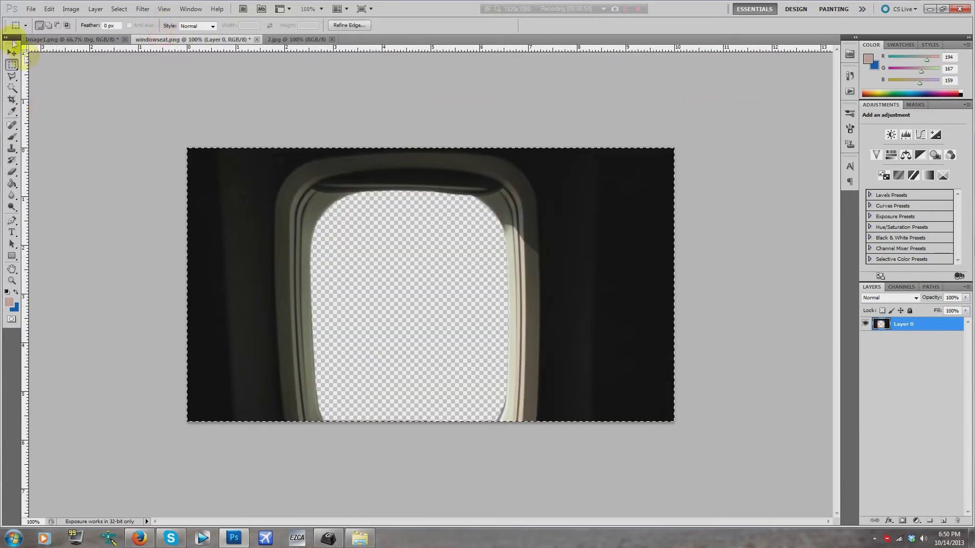
pyautogui.hotkey('ctrl', 'j')
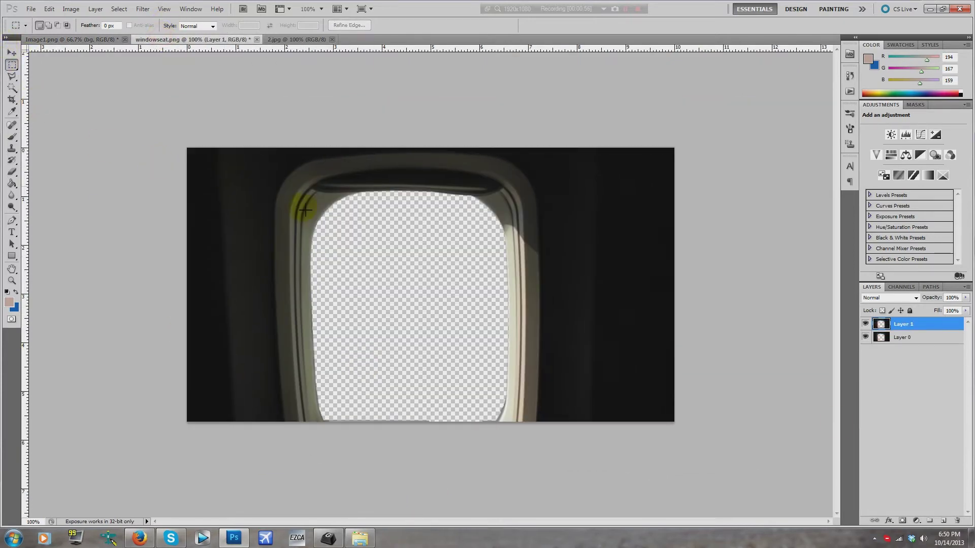
pyautogui.hotkey('ctrl', 'z')
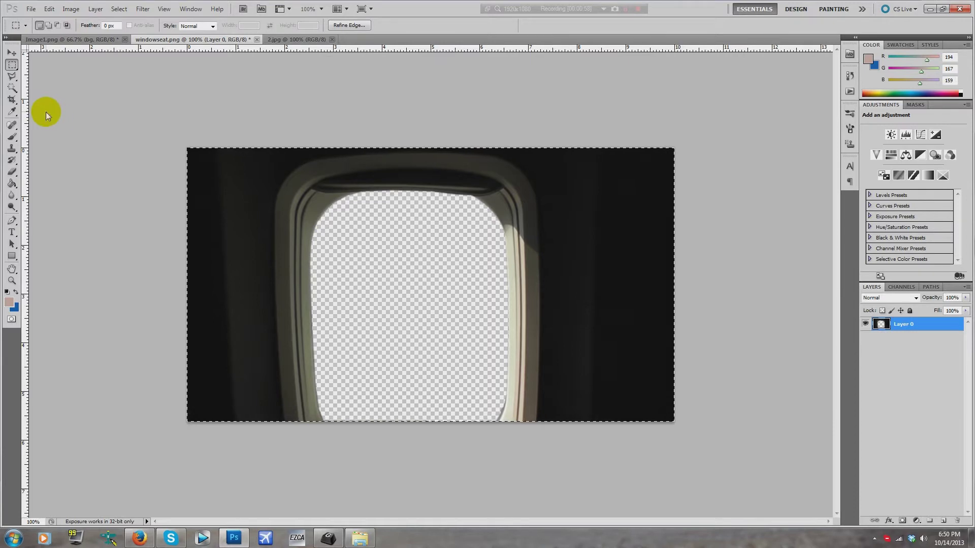
pyautogui.click(66, 39)
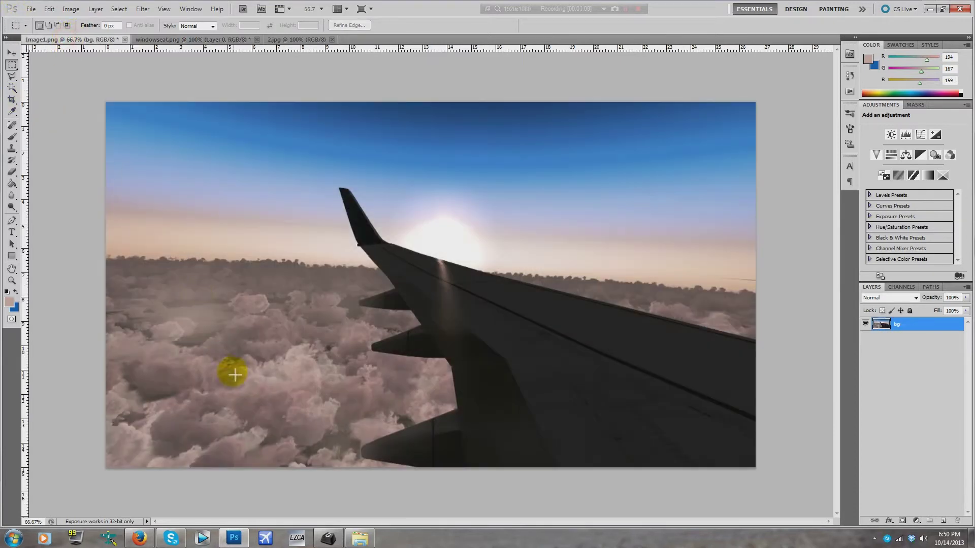
pyautogui.hotkey('ctrl', 'v')
pyautogui.click(11, 53)
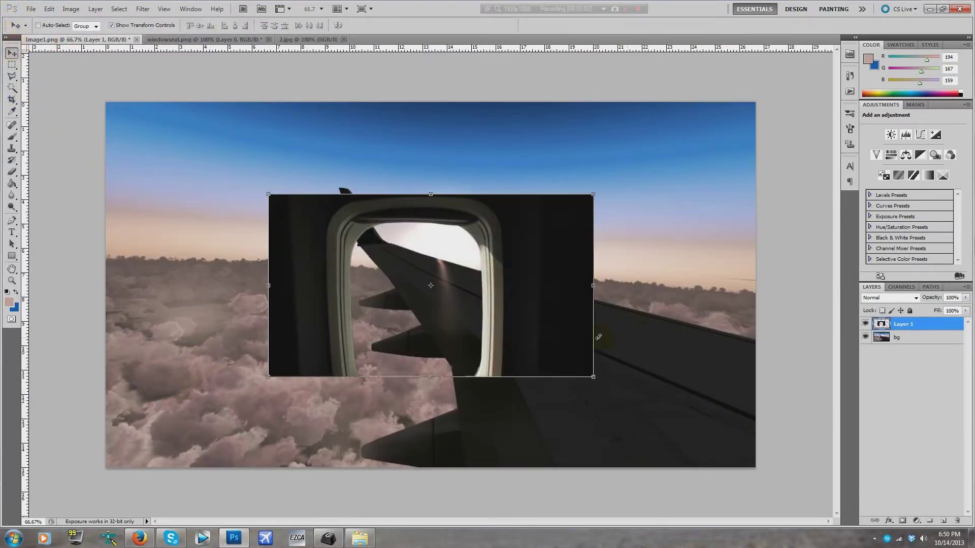
# Move the pasted window frame over the wing and enlarge it proportionally to about 269% beyond the canvas edges.
pyautogui.moveTo(521, 338); pyautogui.dragTo(505, 310)
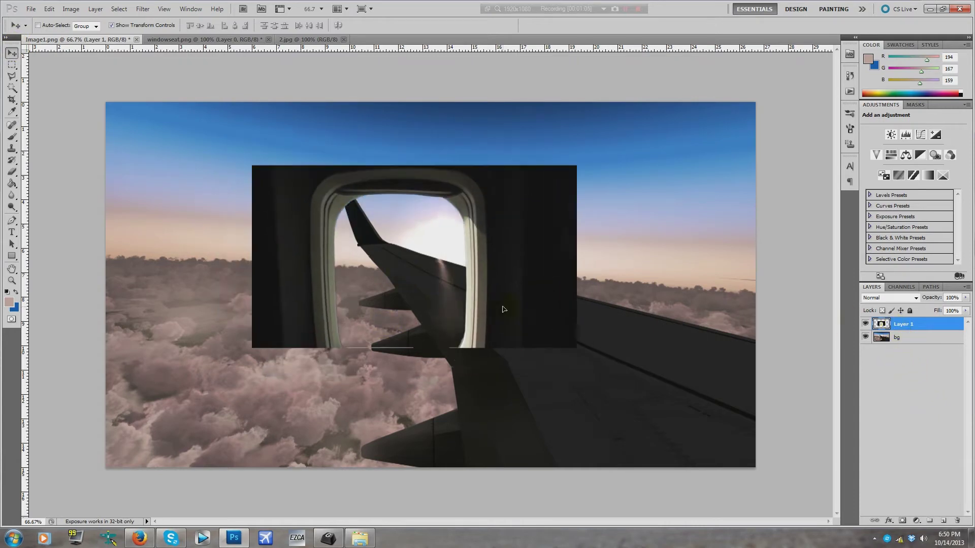
pyautogui.click(250, 163)
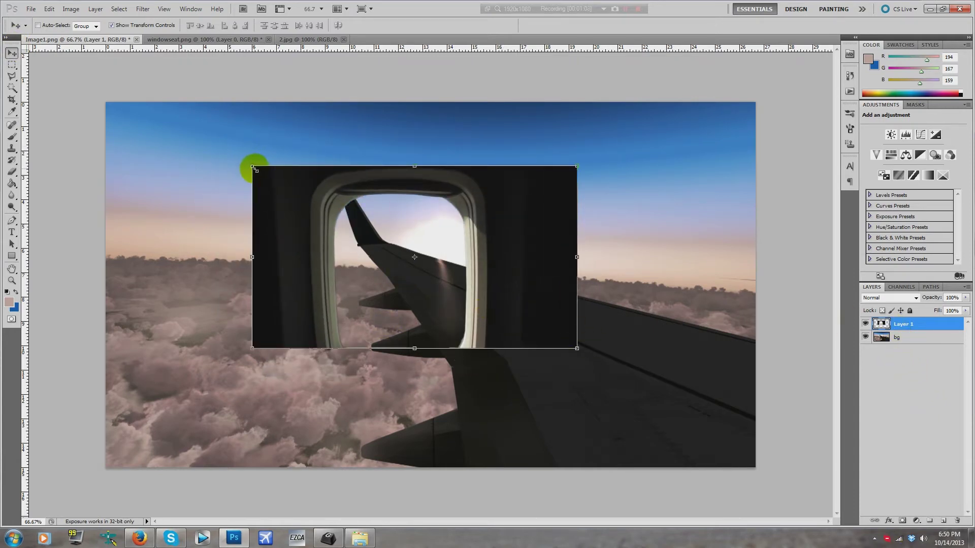
pyautogui.moveTo(544, 279); pyautogui.dragTo(491, 252)
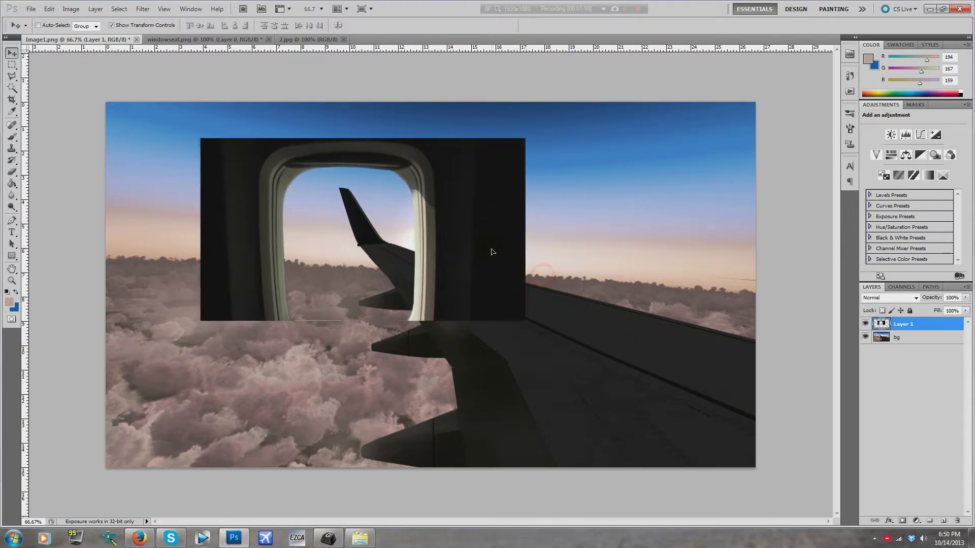
pyautogui.moveTo(526, 321); pyautogui.dragTo(863, 511)
pyautogui.moveTo(206, 122); pyautogui.dragTo(7, 7)
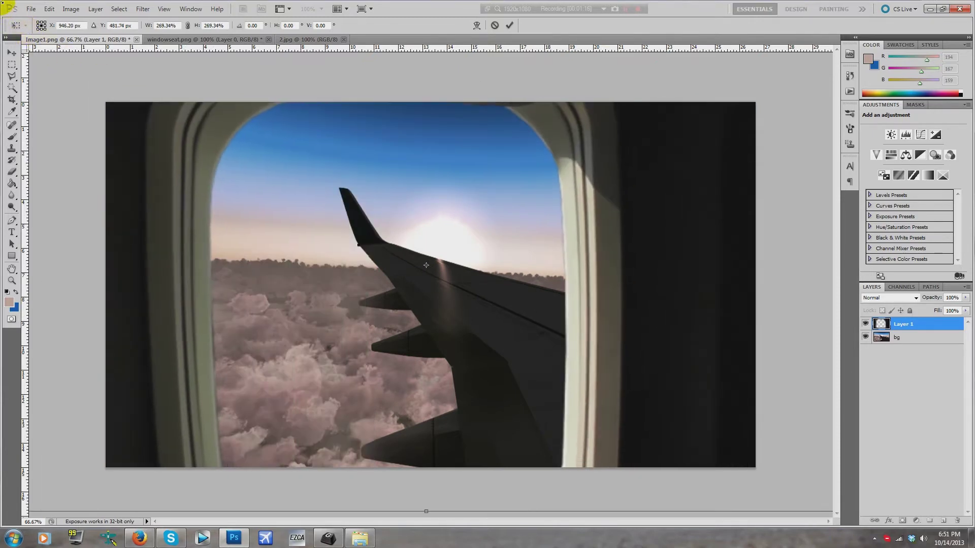
# Reposition the window frame around the wing, enlarge it proportionally to about 297%, and apply the transformation.
pyautogui.moveTo(179, 174); pyautogui.dragTo(261, 178)
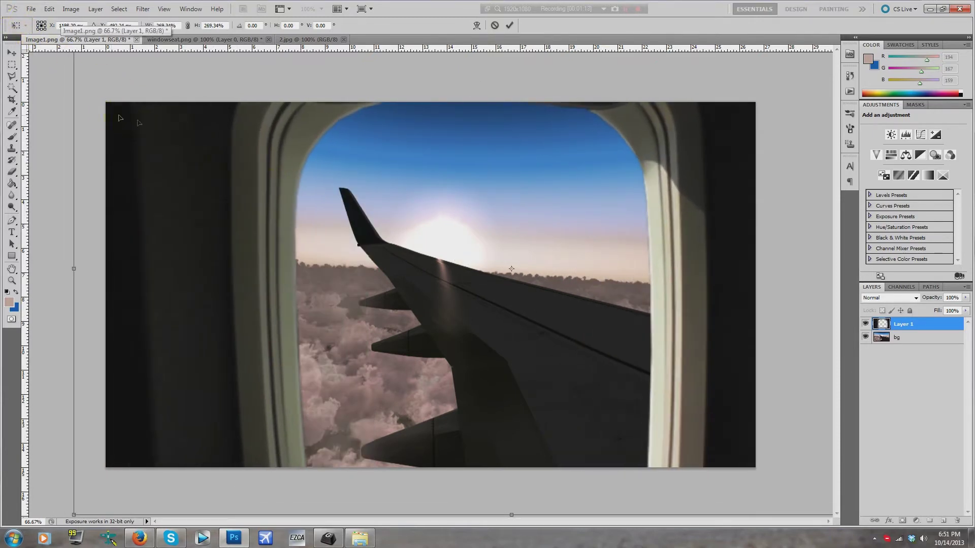
pyautogui.moveTo(152, 145); pyautogui.dragTo(168, 234)
pyautogui.moveTo(91, 117); pyautogui.dragTo(1, 62)
pyautogui.moveTo(210, 258); pyautogui.dragTo(271, 232)
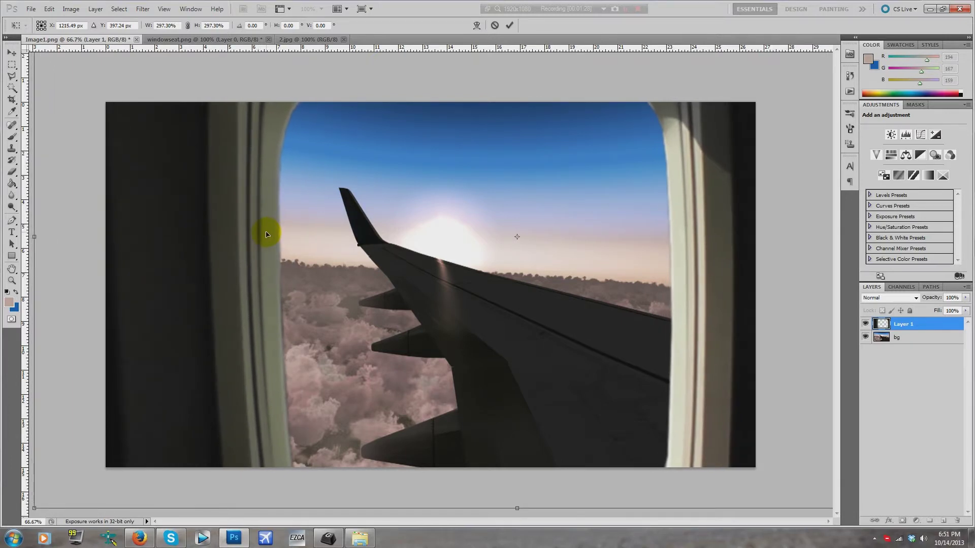
pyautogui.click(12, 53)
pyautogui.click(468, 195)
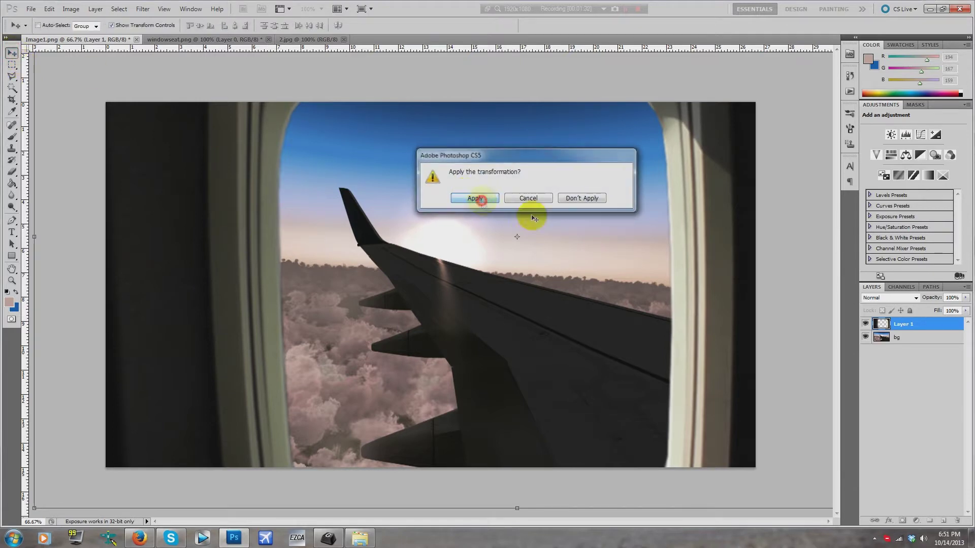
# Rename the pasted frame's layer to window and nudge the frame slightly to the left.
pyautogui.click(905, 320)
pyautogui.write('window')
pyautogui.press('Return')
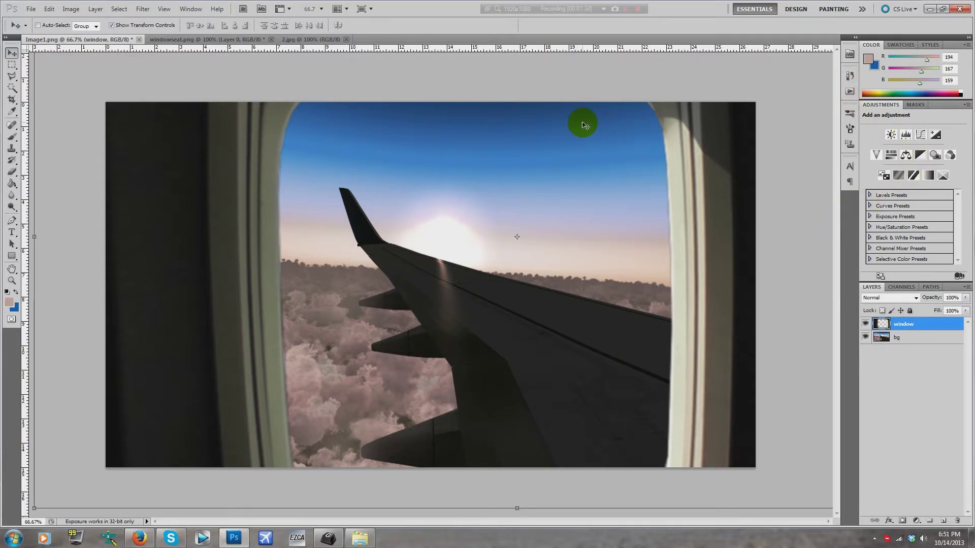
pyautogui.hotkey('shift', 'Left')
pyautogui.hotkey('shift', 'Left')
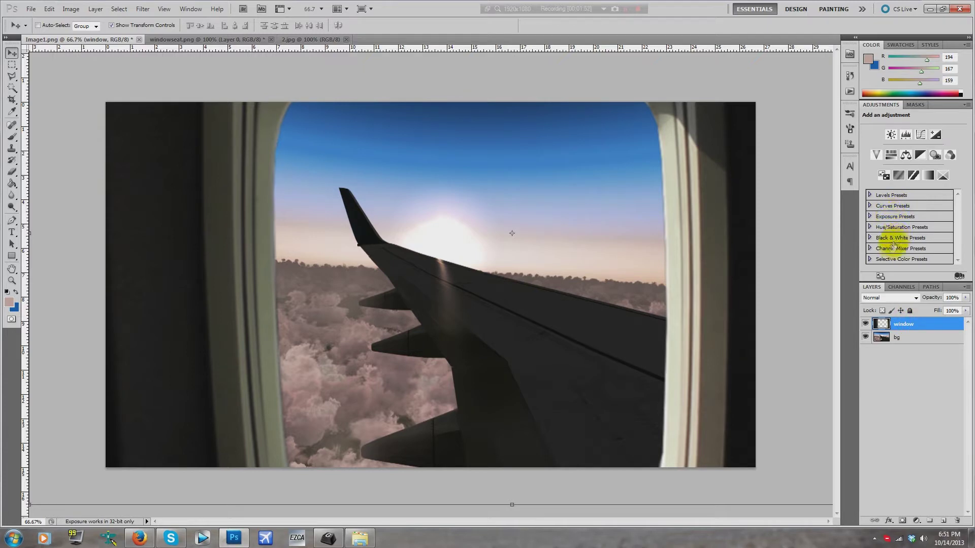
# Add a Brightness/Contrast adjustment layer above the window layer and clip it to that layer.
pyautogui.click(94, 9)
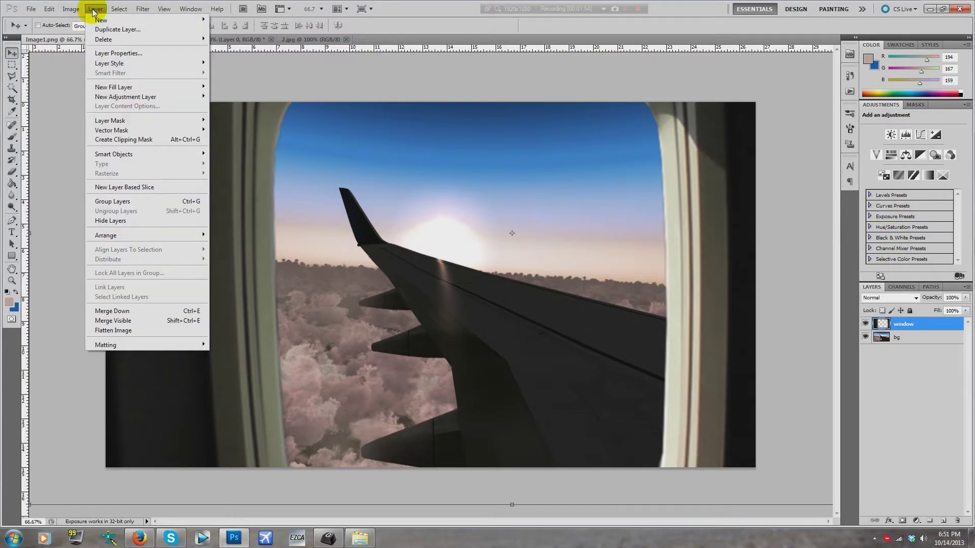
pyautogui.moveTo(123, 64)
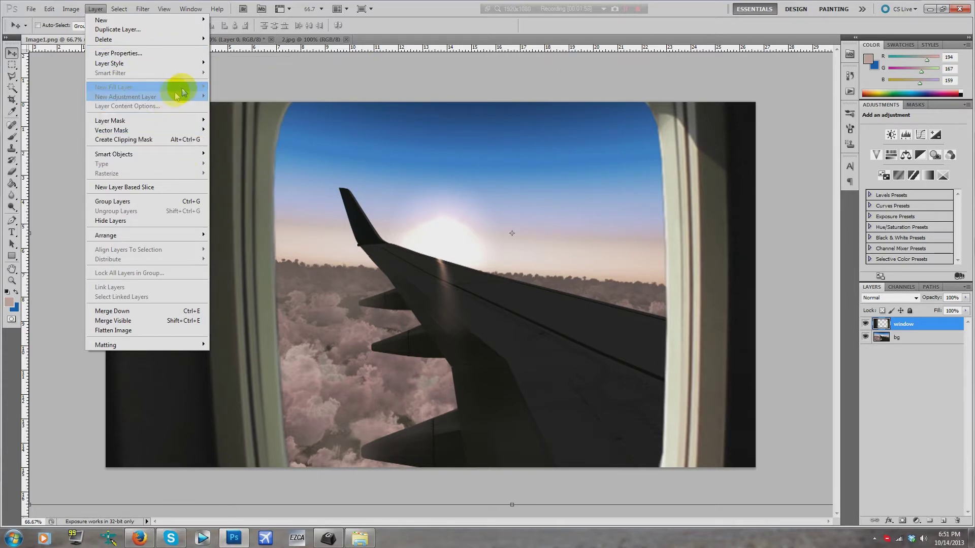
pyautogui.moveTo(185, 101)
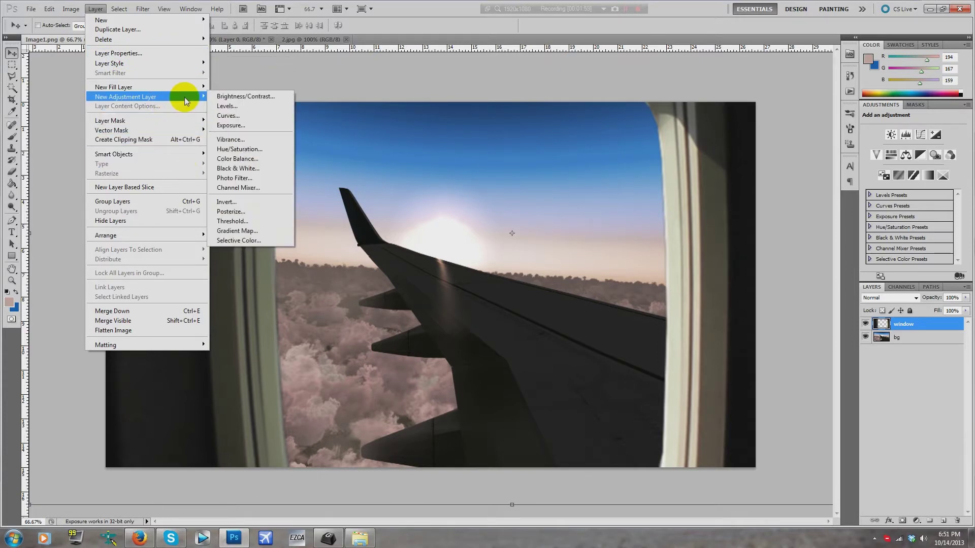
pyautogui.click(241, 96)
pyautogui.click(562, 175)
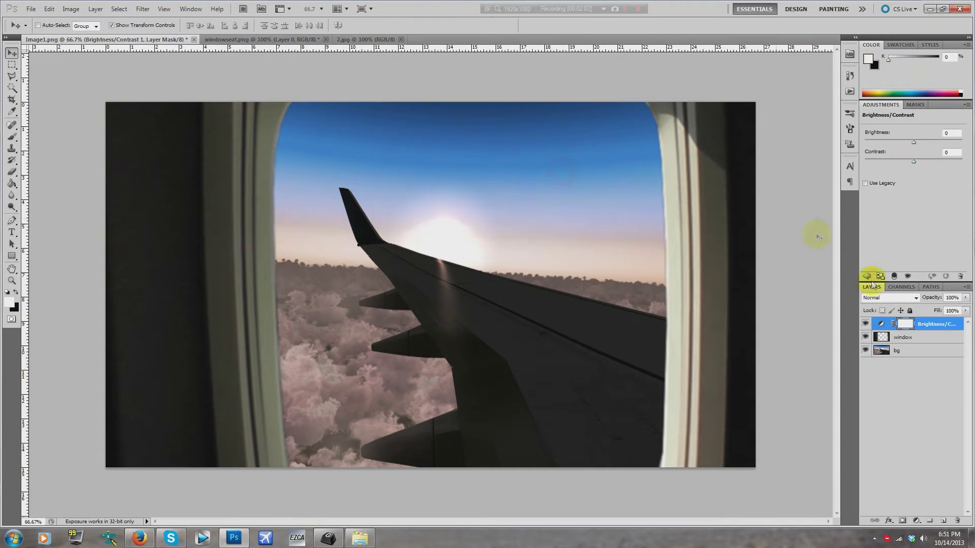
pyautogui.rightClick(924, 324)
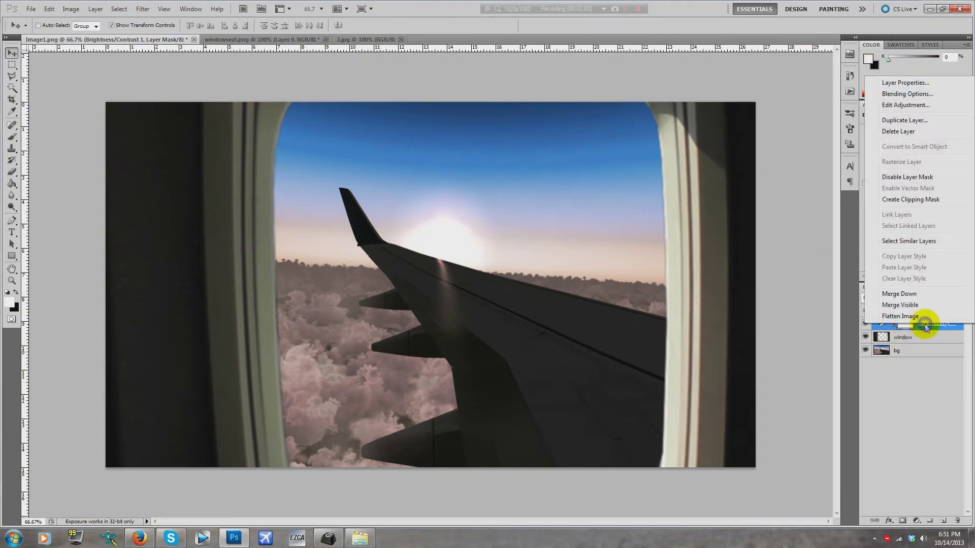
pyautogui.click(922, 200)
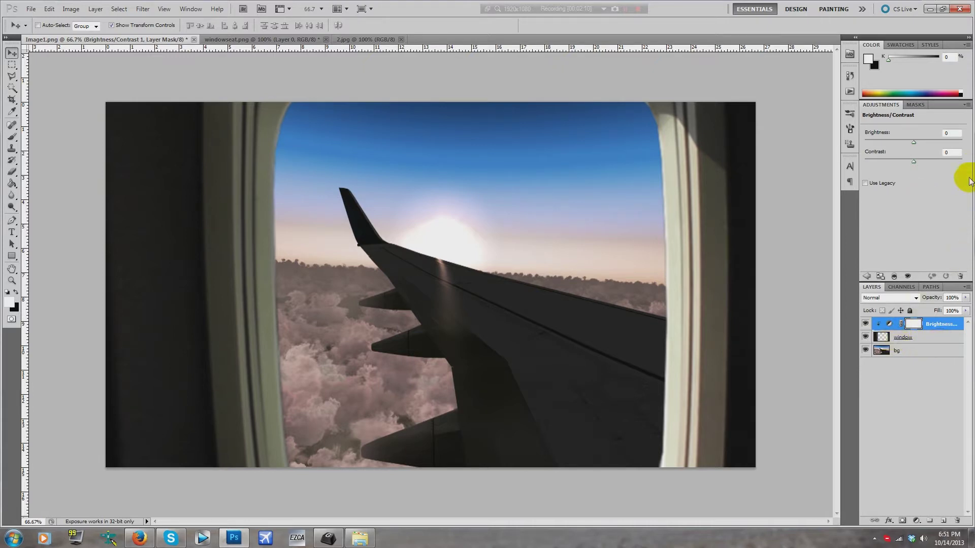
# Set the adjustment layer's brightness to -130 and its contrast to 17.
pyautogui.click(949, 133)
pyautogui.write('-130')
pyautogui.press('Return')
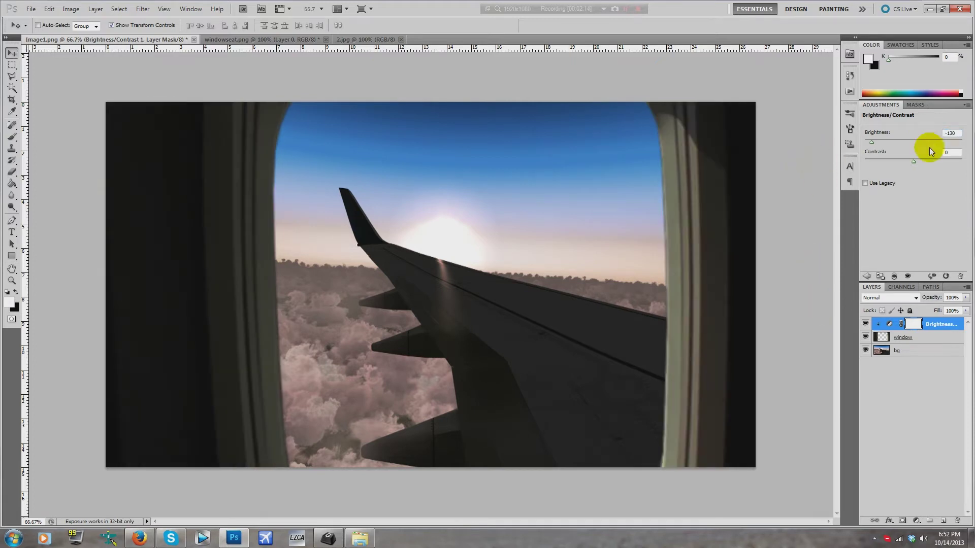
pyautogui.click(948, 153)
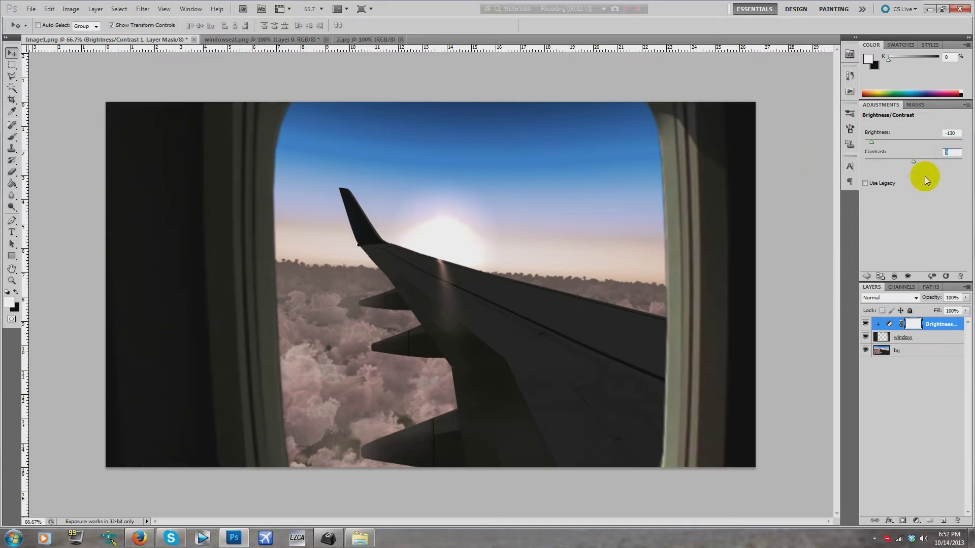
pyautogui.write('1')
pyautogui.press('Return')
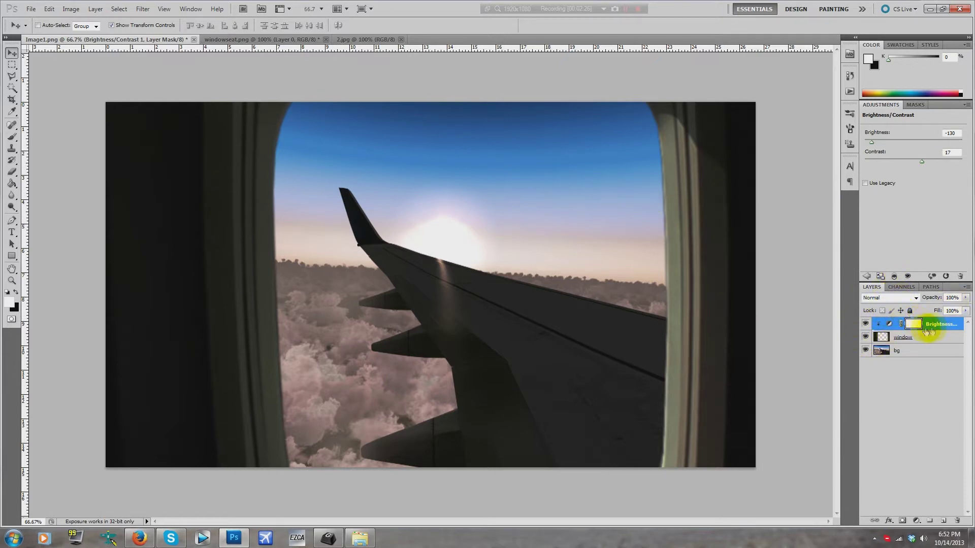
# Make the window layer active and switch to the Blur tool.
pyautogui.click(927, 327)
pyautogui.click(927, 336)
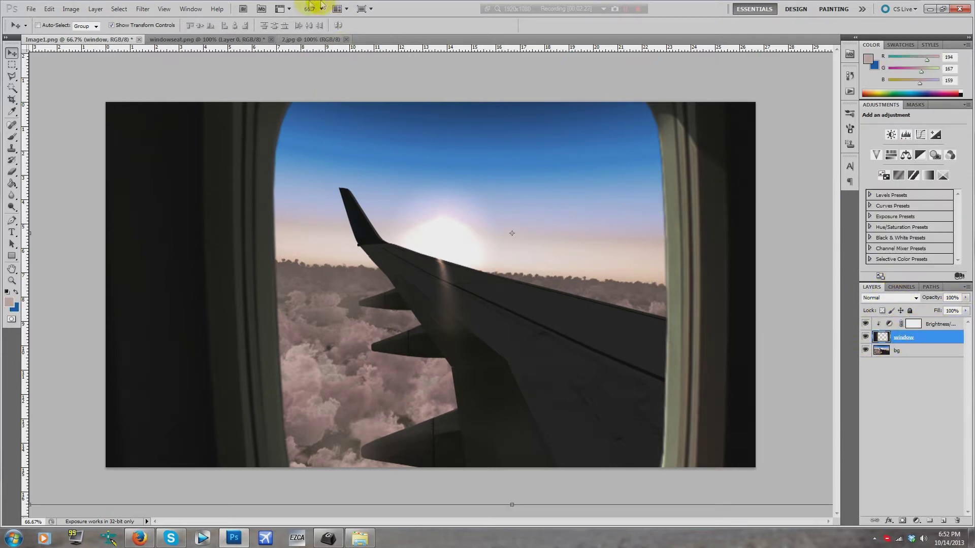
pyautogui.click(145, 9)
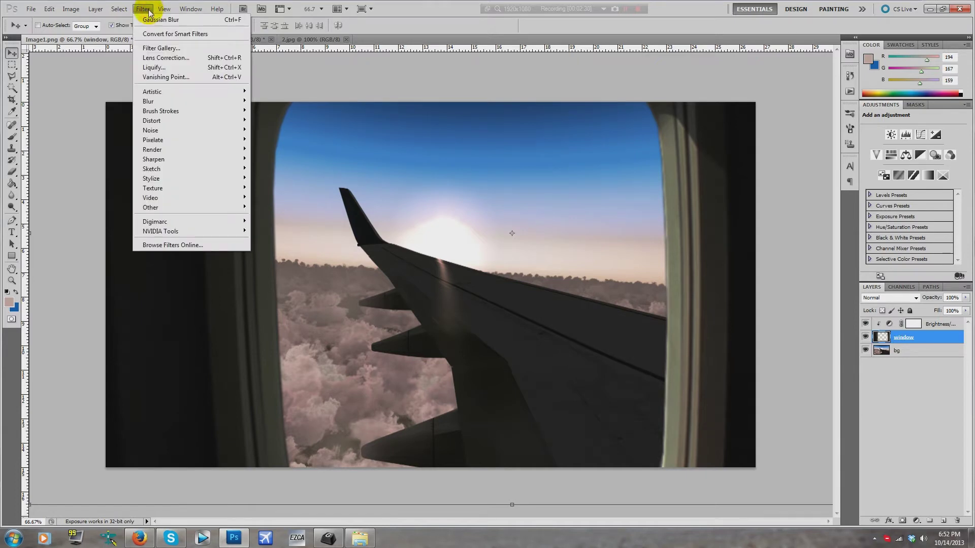
pyautogui.moveTo(207, 130)
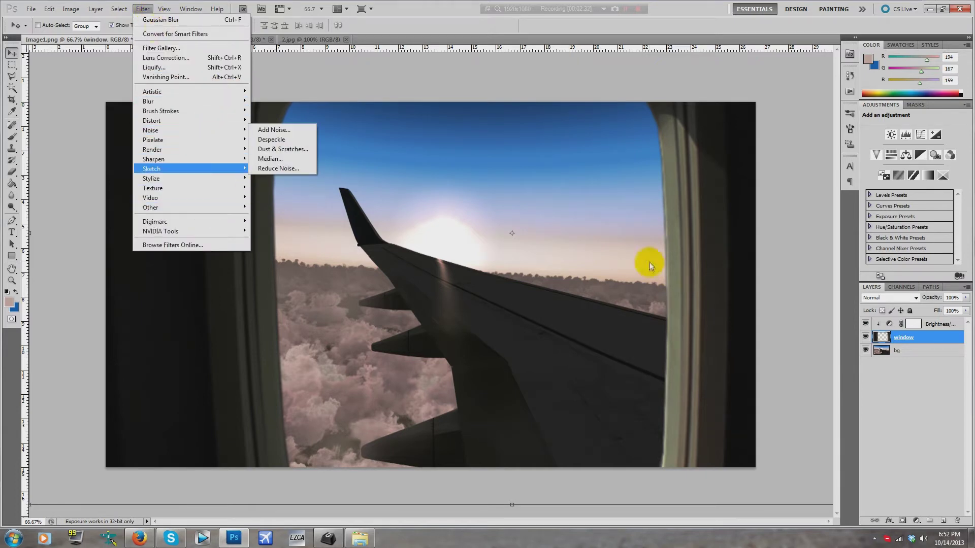
pyautogui.click(681, 190)
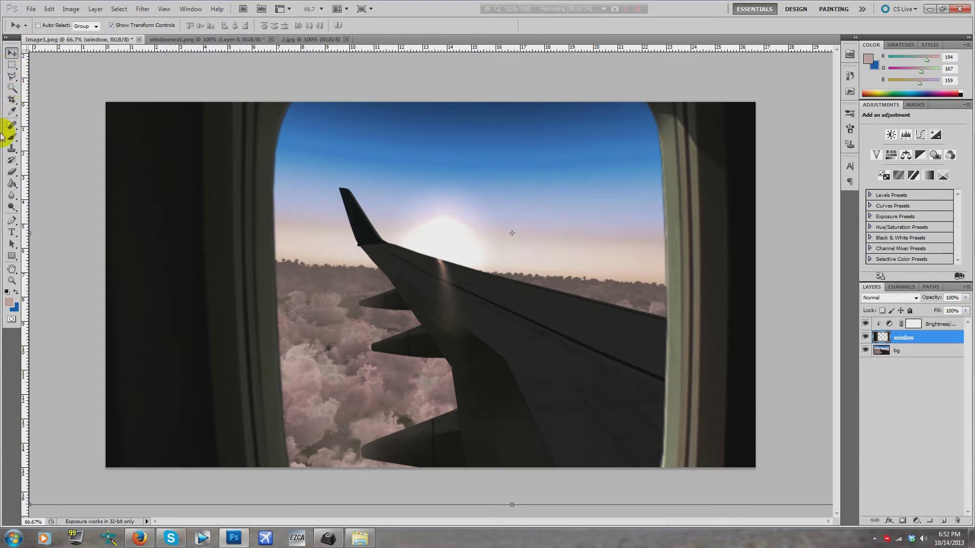
pyautogui.click(19, 199)
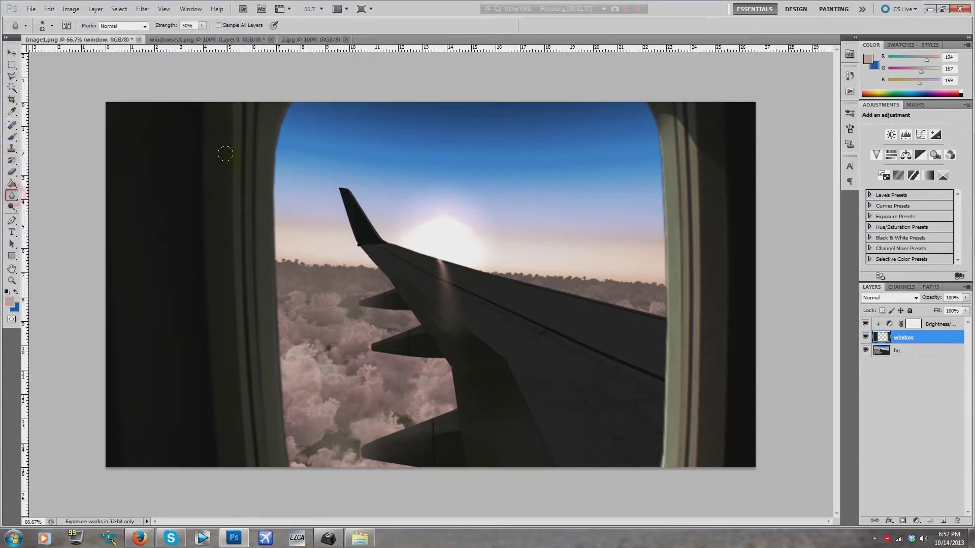
# Try a strong Gaussian Blur on the window layer and undo it.
pyautogui.click(141, 9)
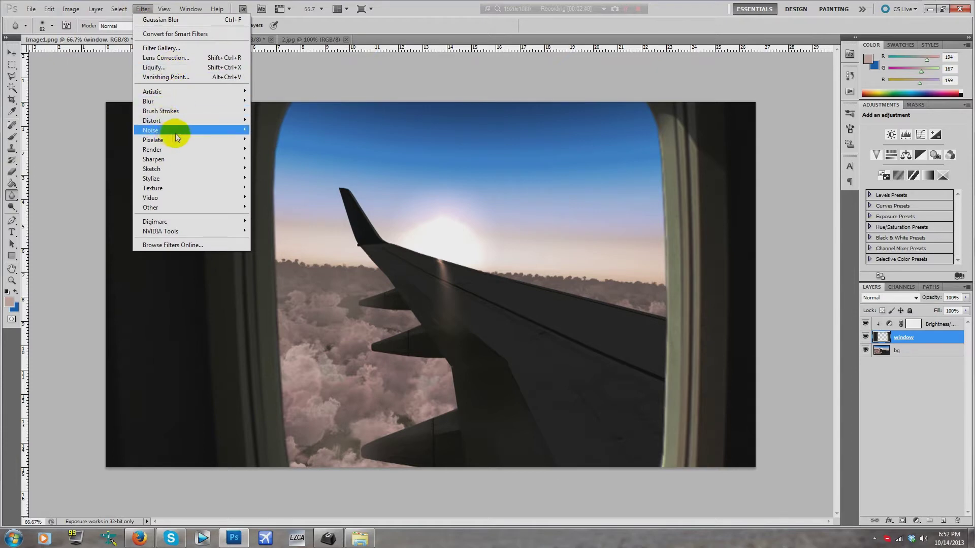
pyautogui.moveTo(205, 102)
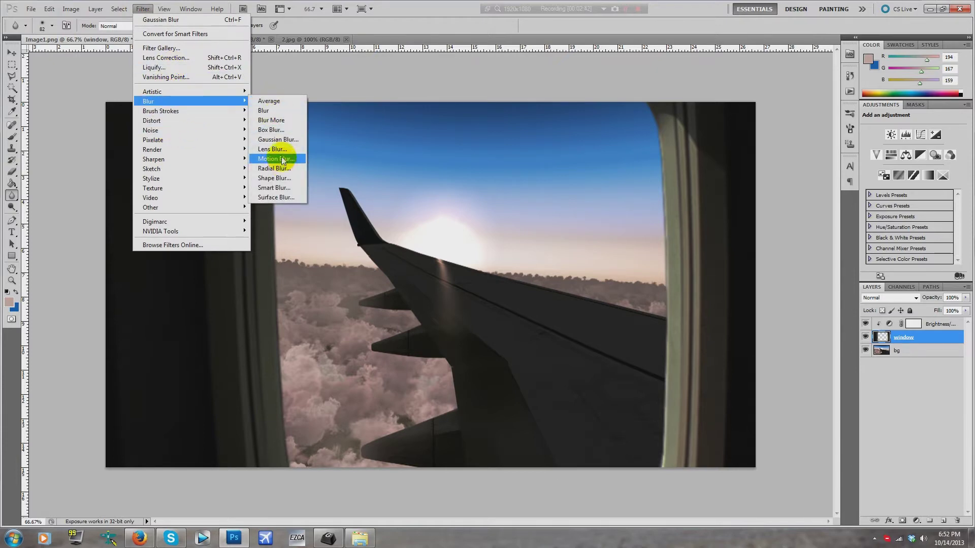
pyautogui.click(287, 140)
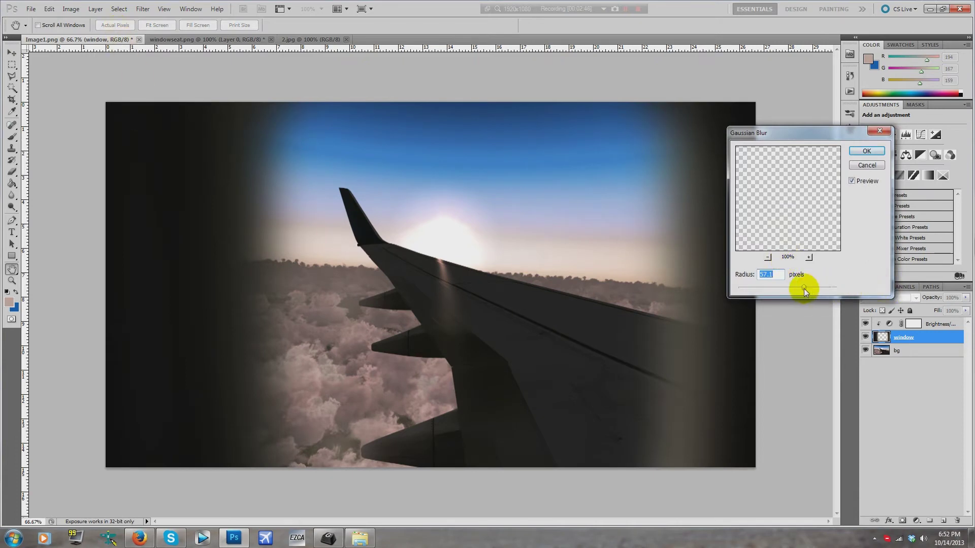
pyautogui.moveTo(763, 286); pyautogui.dragTo(759, 285)
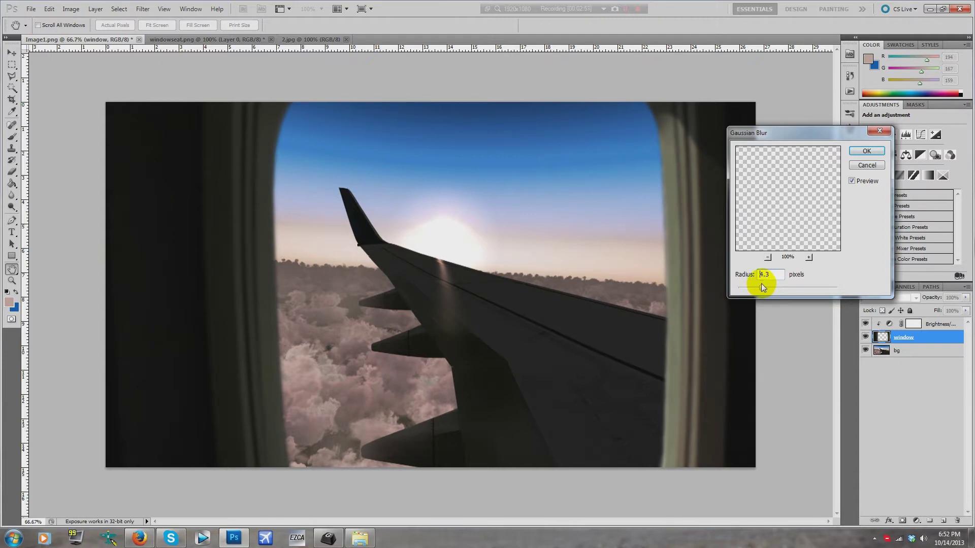
pyautogui.moveTo(763, 285); pyautogui.dragTo(763, 285)
pyautogui.press('Return')
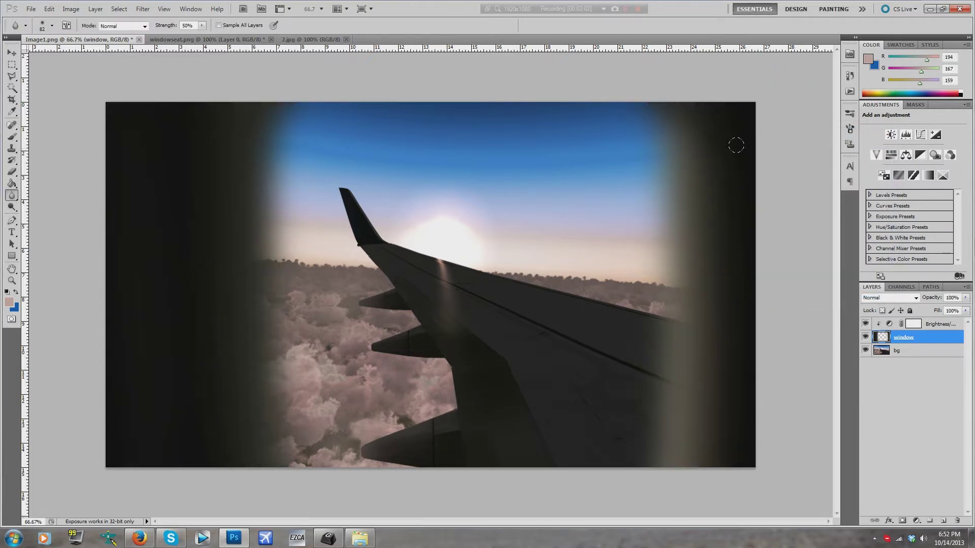
pyautogui.hotkey('ctrl', 'z')
# Apply a Gaussian Blur with a 4.1-pixel radius to the window layer.
pyautogui.click(143, 9)
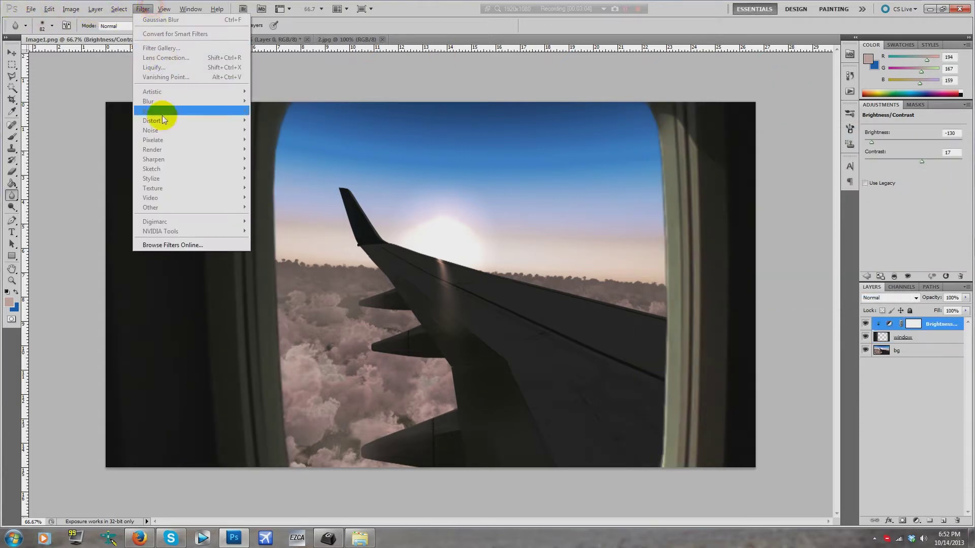
pyautogui.click(931, 336)
pyautogui.doubleClick(134, 7)
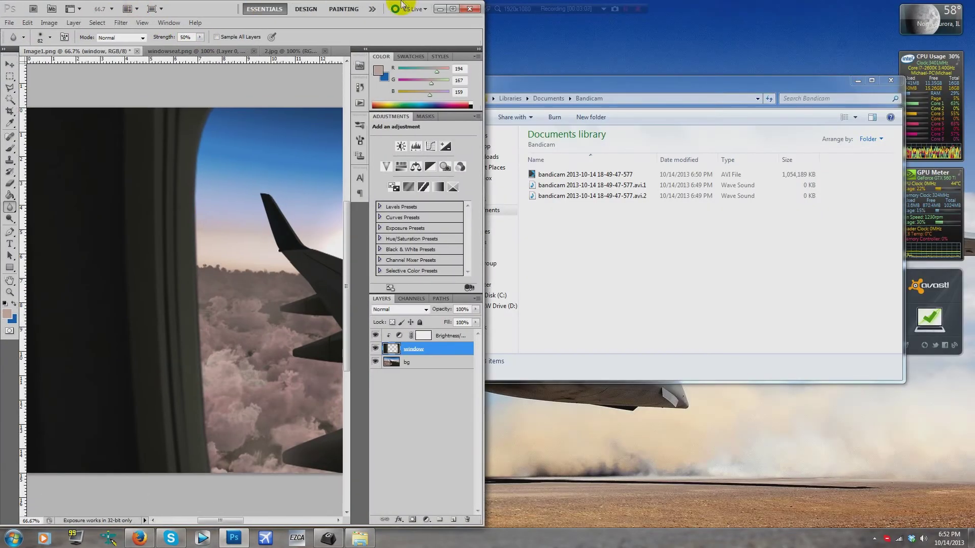
pyautogui.click(454, 9)
pyautogui.click(140, 9)
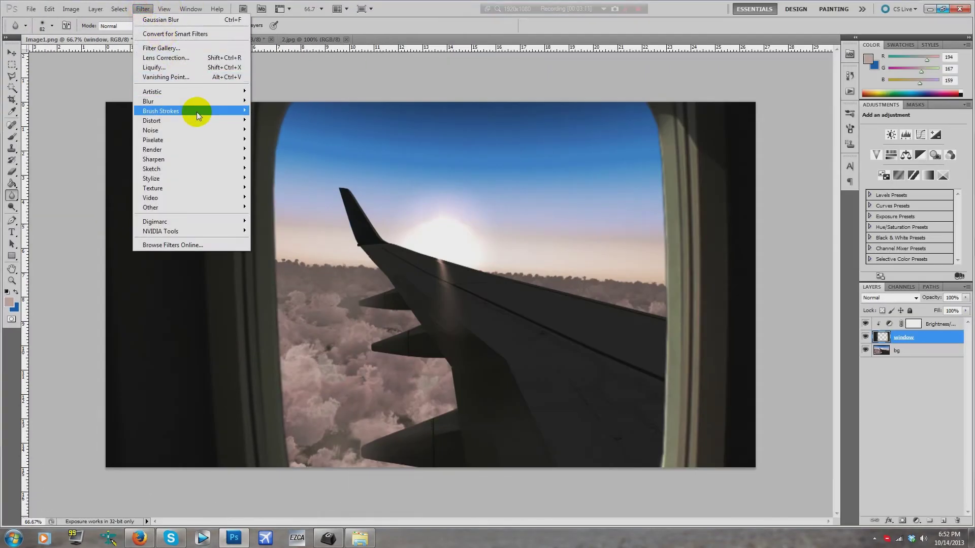
pyautogui.moveTo(208, 101)
pyautogui.click(282, 139)
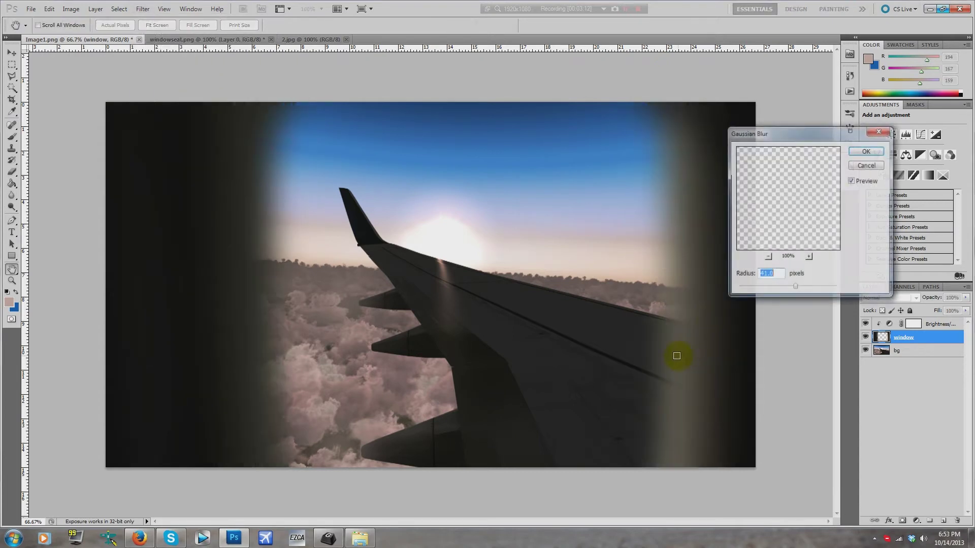
pyautogui.write('4')
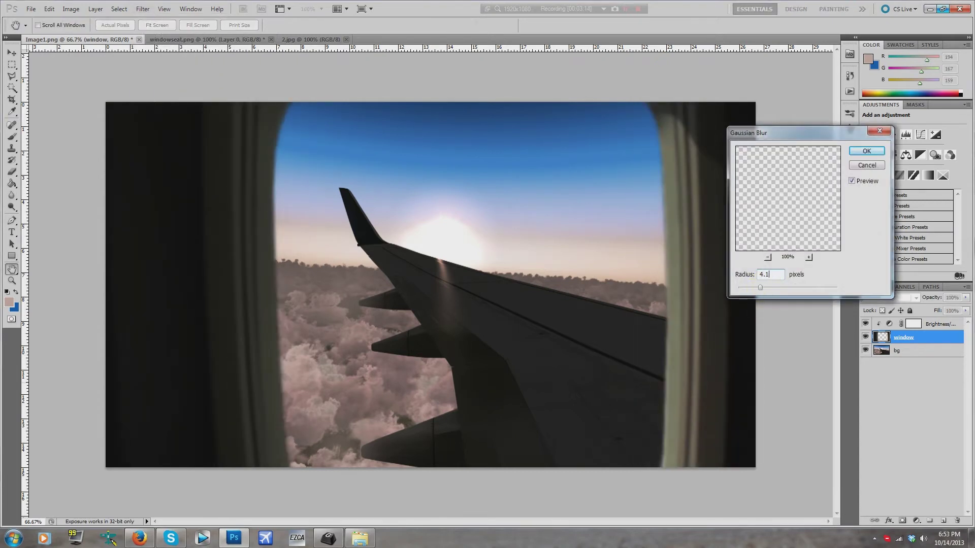
pyautogui.press('Return')
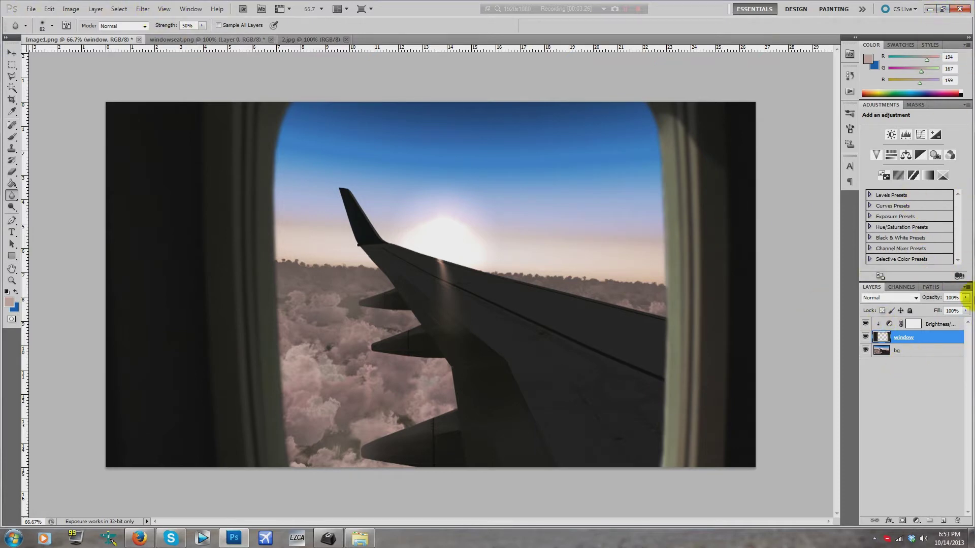
# Add a Color Balance adjustment layer directly above the window layer, using that layer as its clipping mask.
pyautogui.rightClick(935, 335)
pyautogui.click(922, 385)
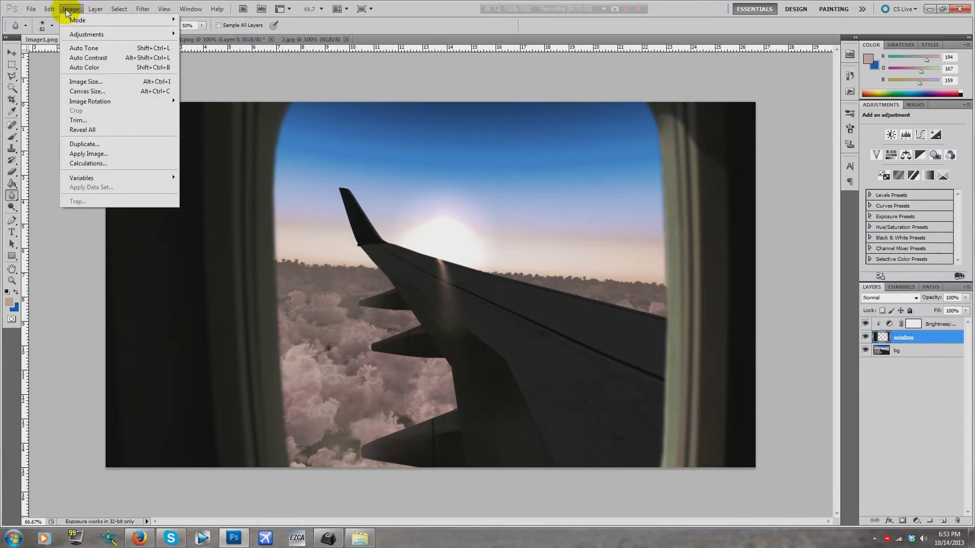
pyautogui.click(933, 336)
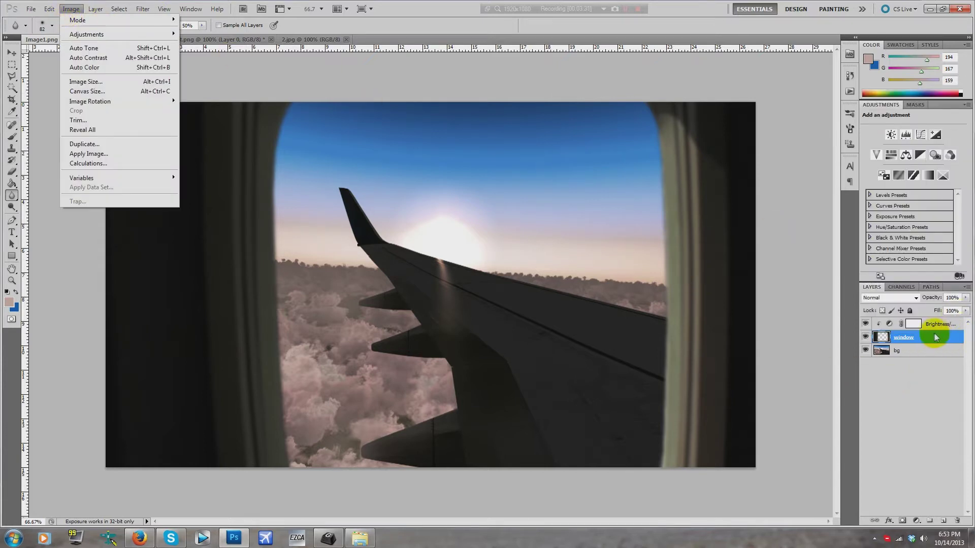
pyautogui.click(95, 9)
pyautogui.moveTo(196, 98)
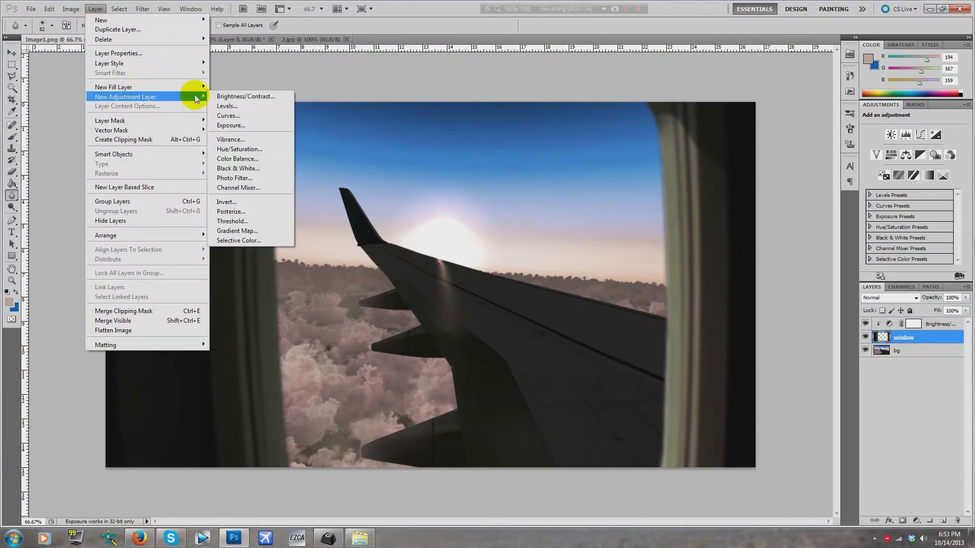
pyautogui.click(282, 158)
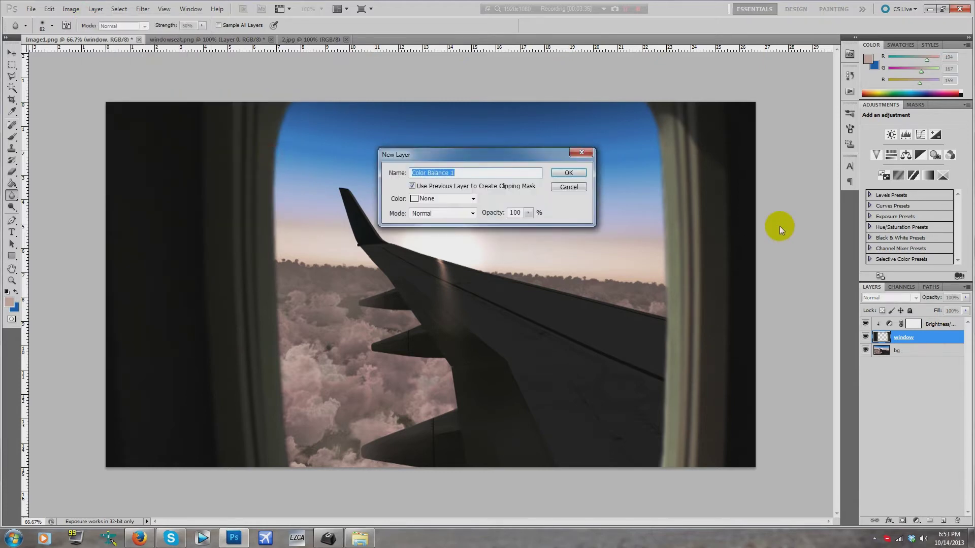
pyautogui.click(567, 173)
pyautogui.rightClick(936, 336)
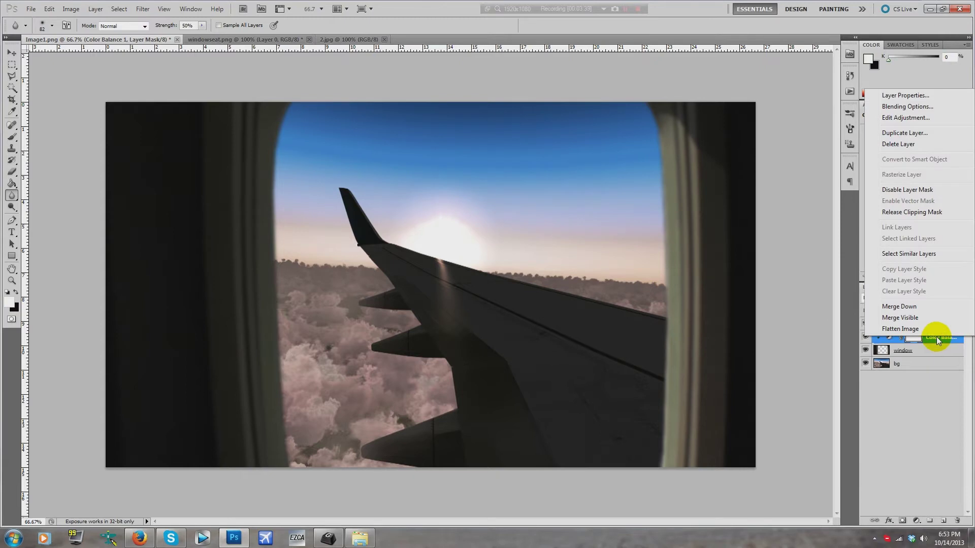
pyautogui.click(912, 213)
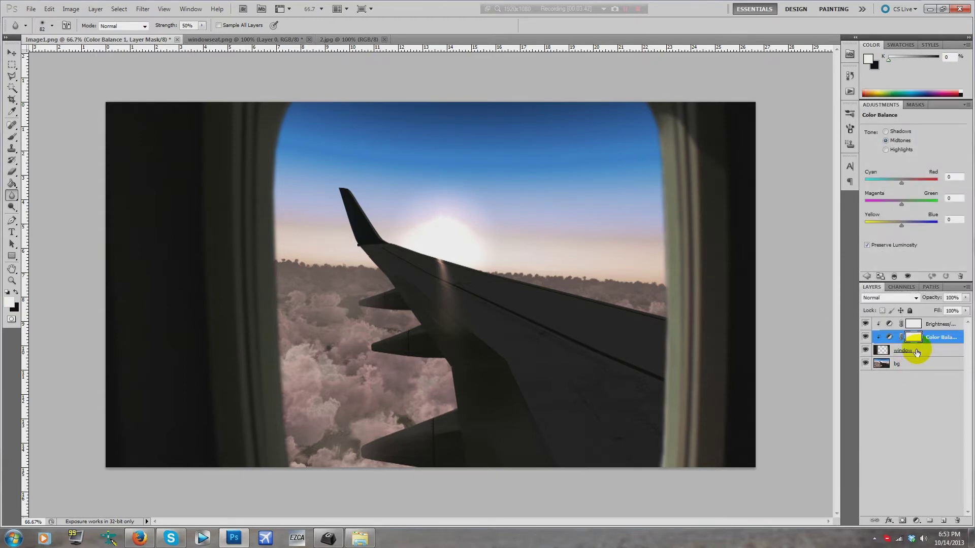
# Set the Color Balance midtones to +40 on cyan/red and -8 on yellow/blue.
pyautogui.click(917, 352)
pyautogui.click(935, 337)
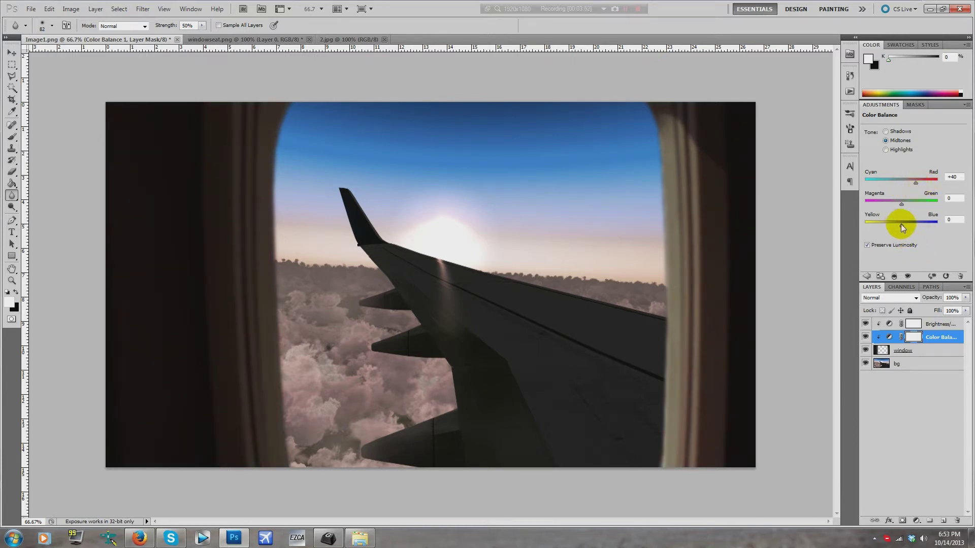
pyautogui.moveTo(901, 224); pyautogui.dragTo(915, 225)
# Make the window layer active and move the frame slightly to the left over the wing image.
pyautogui.click(11, 52)
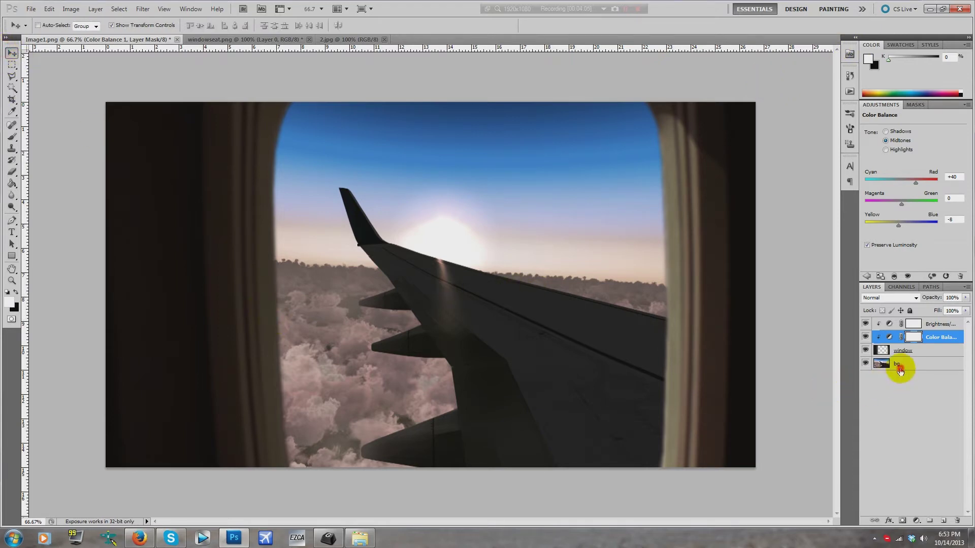
pyautogui.click(904, 351)
pyautogui.moveTo(503, 331); pyautogui.dragTo(474, 332)
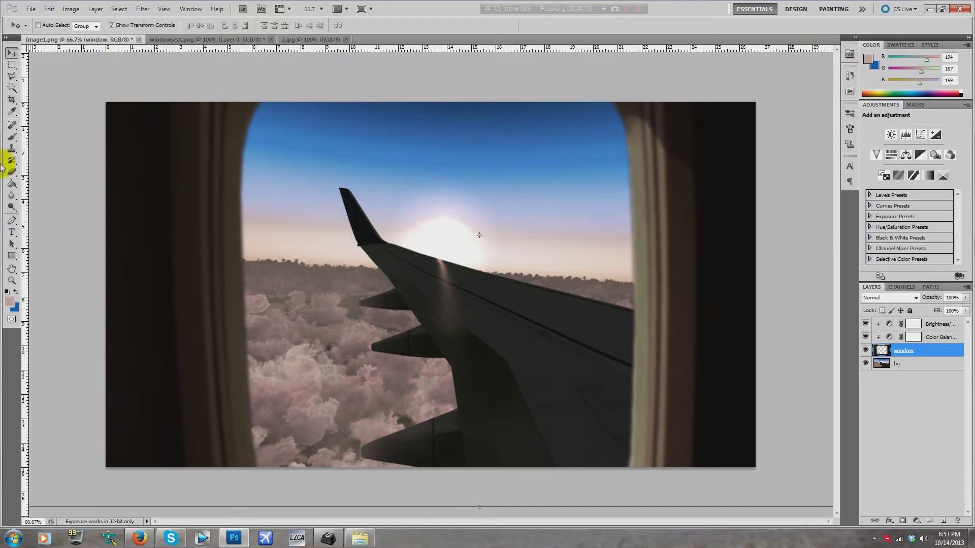
# Create a new empty layer directly above the bg layer and try to rename it.
pyautogui.click(13, 64)
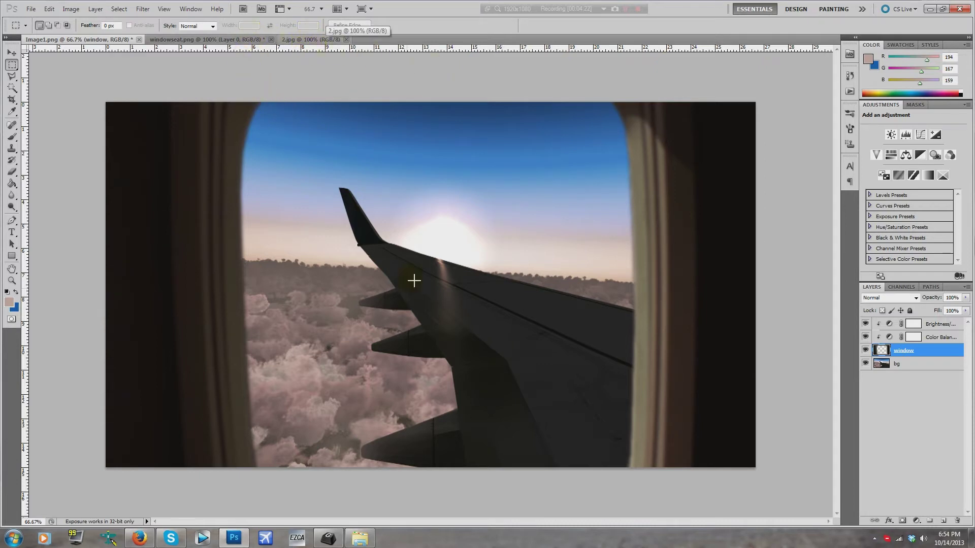
pyautogui.click(904, 363)
pyautogui.click(944, 521)
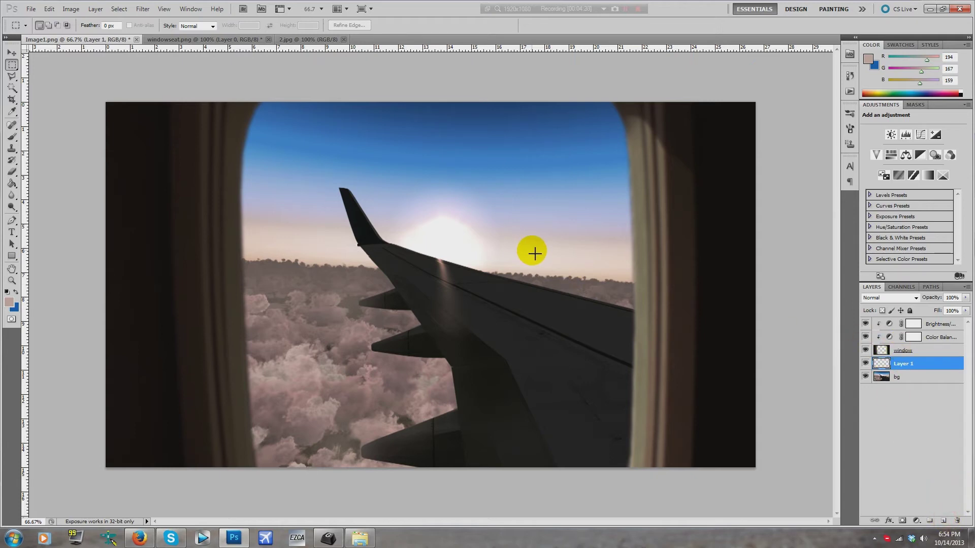
pyautogui.doubleClick(905, 364)
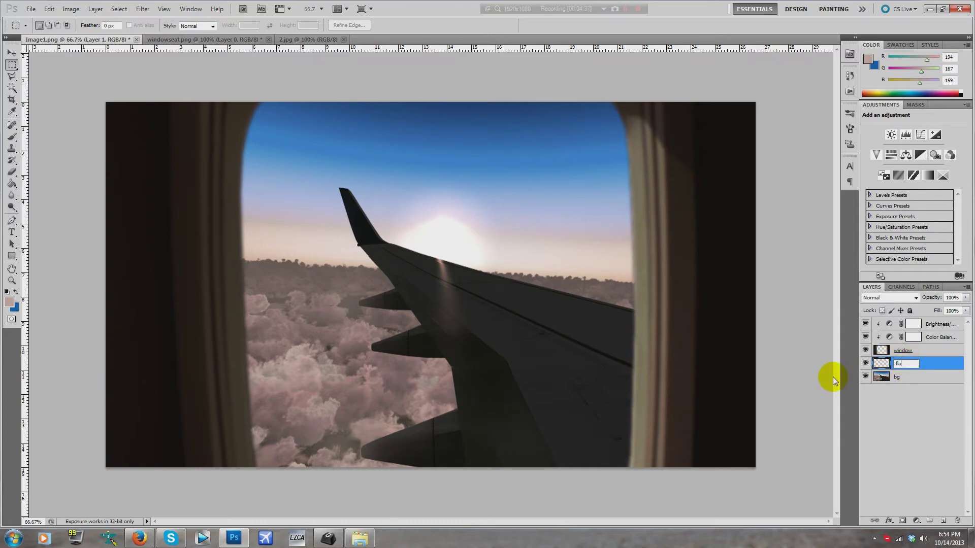
pyautogui.press('Return')
# Copy the entire dirt texture from 2.jpg and paste it onto the new layer in Image1.png.
pyautogui.click(308, 40)
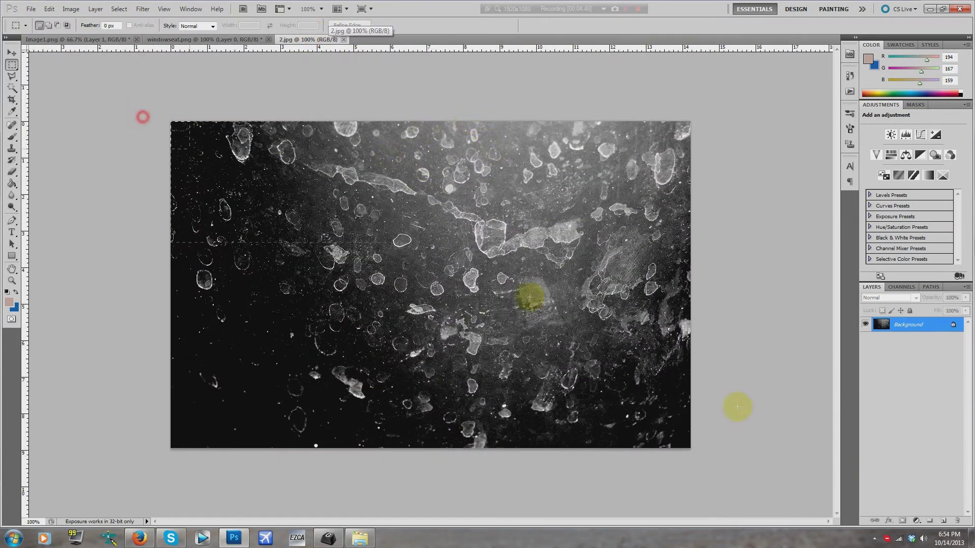
pyautogui.hotkey('ctrl', 'a')
pyautogui.hotkey('ctrl', 'c')
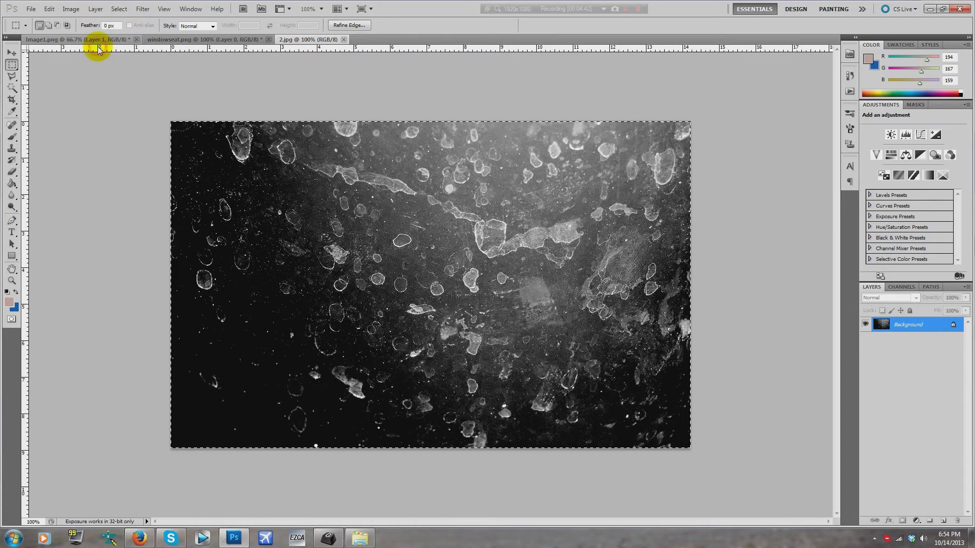
pyautogui.click(97, 39)
pyautogui.hotkey('ctrl', 'v')
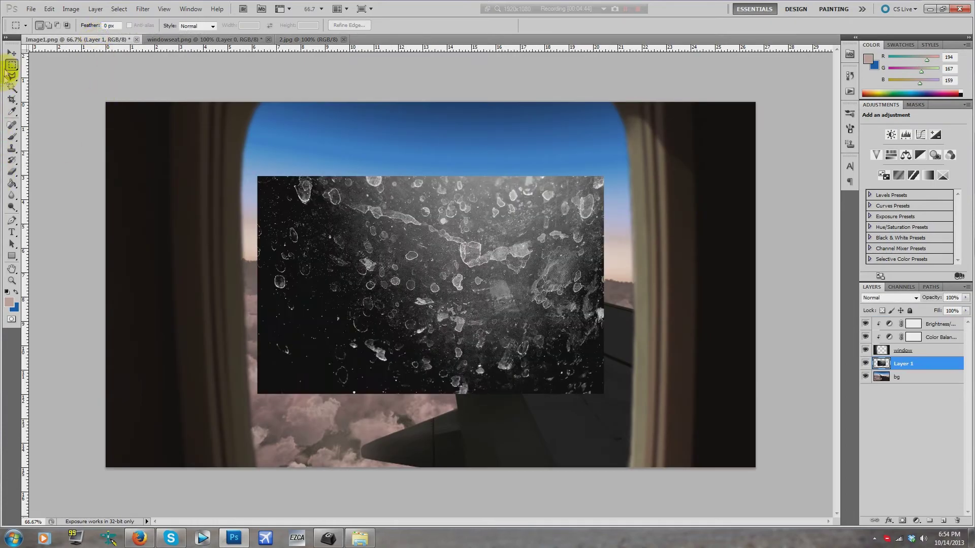
# Scale the dirt texture to about 169% wide and 184% high, position it to cover the window opening, and apply the transformation.
pyautogui.click(11, 53)
pyautogui.moveTo(598, 394); pyautogui.dragTo(694, 477)
pyautogui.moveTo(464, 354); pyautogui.dragTo(415, 371)
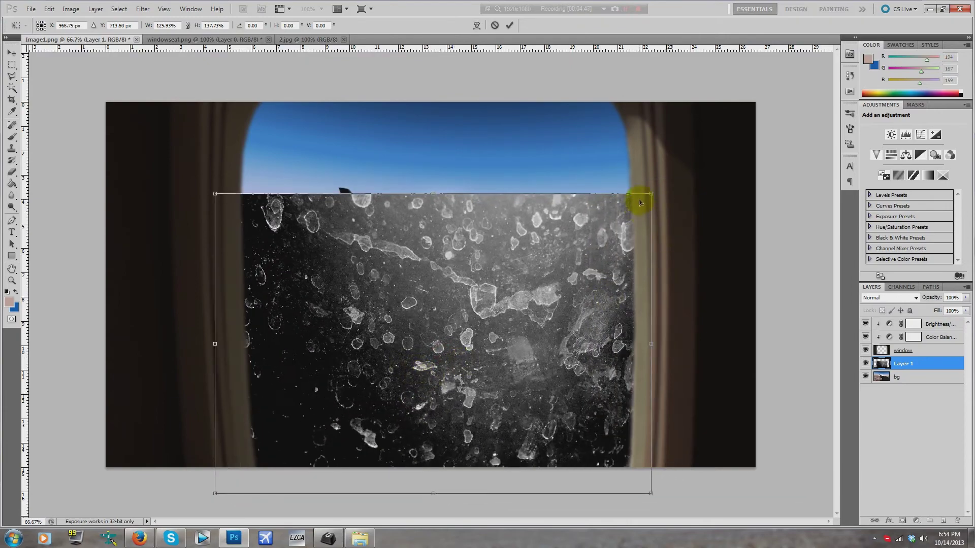
pyautogui.moveTo(674, 178); pyautogui.dragTo(755, 130)
pyautogui.moveTo(355, 233); pyautogui.dragTo(248, 183)
pyautogui.moveTo(630, 445); pyautogui.dragTo(698, 487)
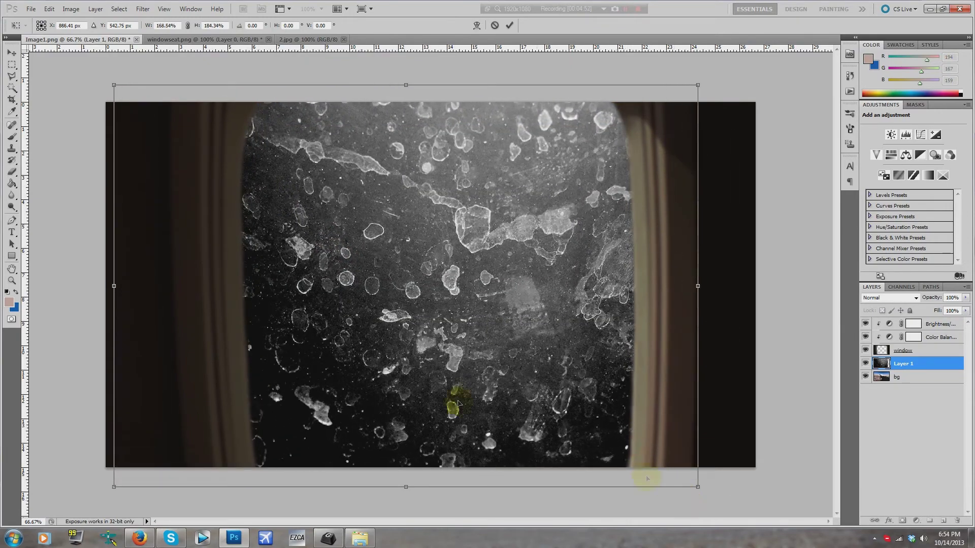
pyautogui.click(20, 57)
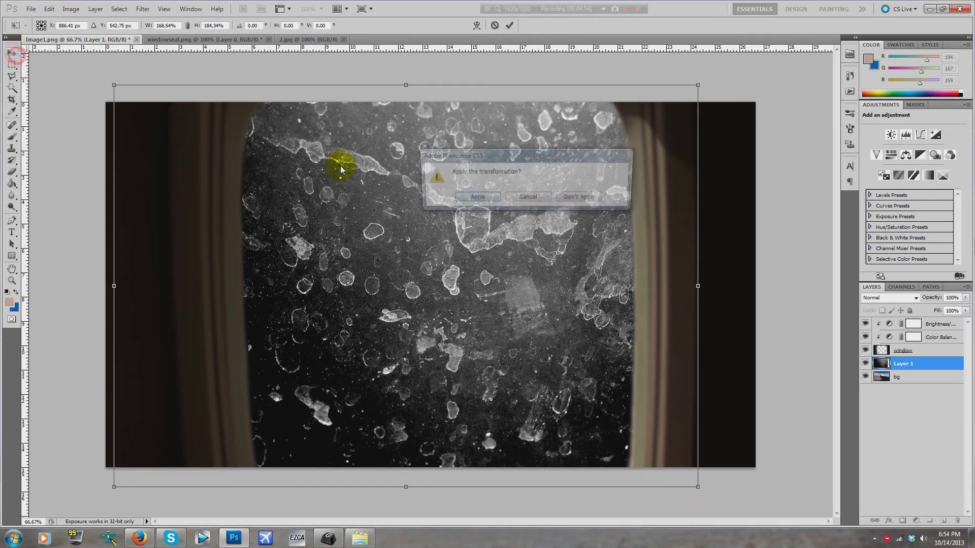
pyautogui.click(478, 191)
# Erase the dark background of the dirt texture with the Magic Eraser at a tolerance of 100.
pyautogui.moveTo(12, 172); pyautogui.dragTo(50, 195)
pyautogui.click(158, 100)
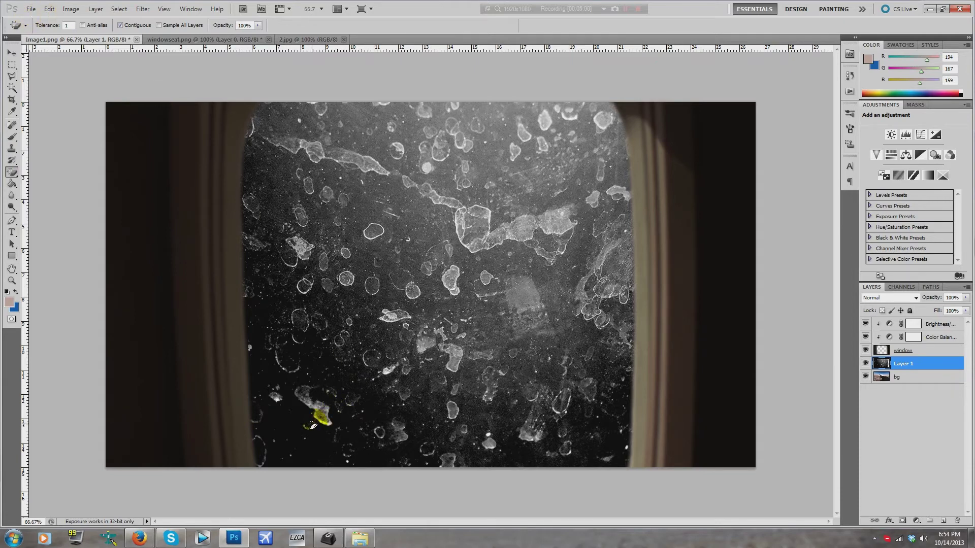
pyautogui.click(296, 427)
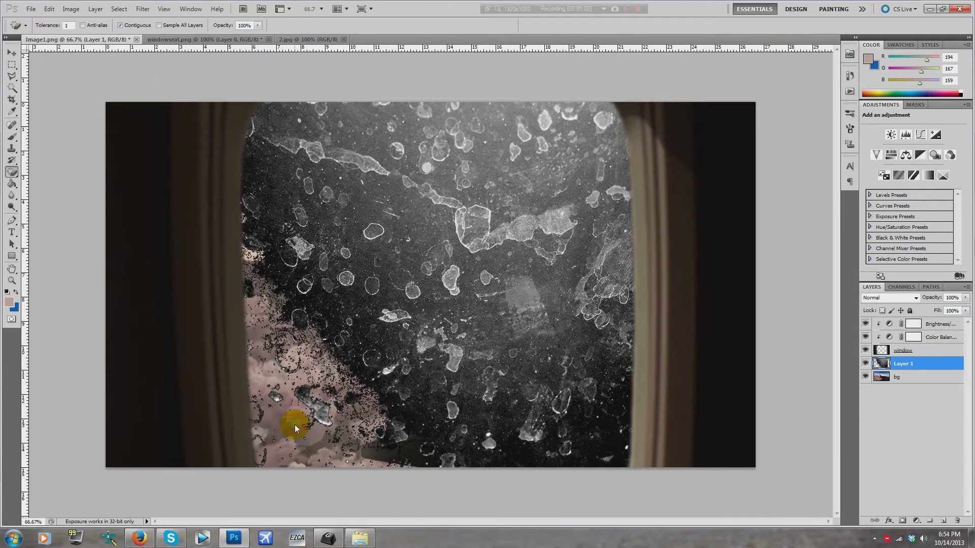
pyautogui.hotkey('ctrl', 'z')
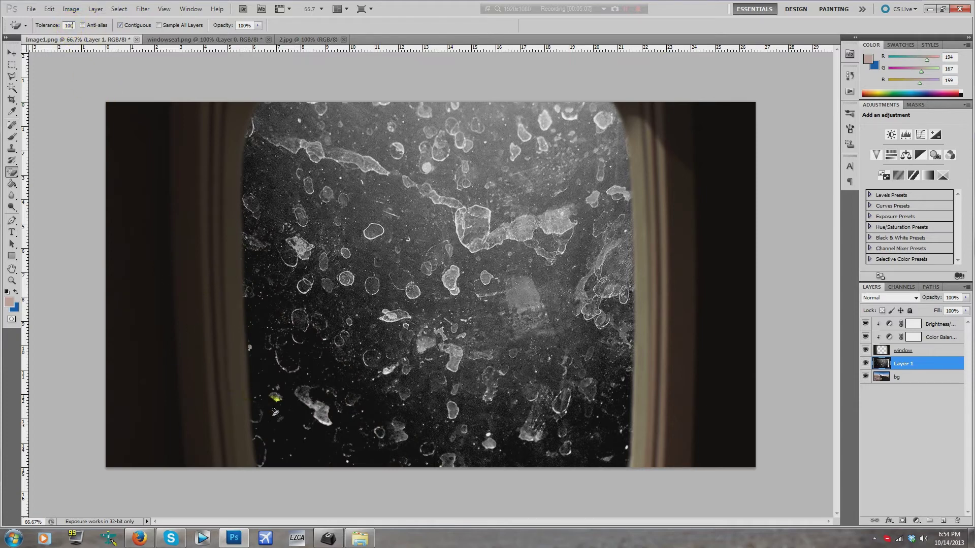
pyautogui.click(281, 432)
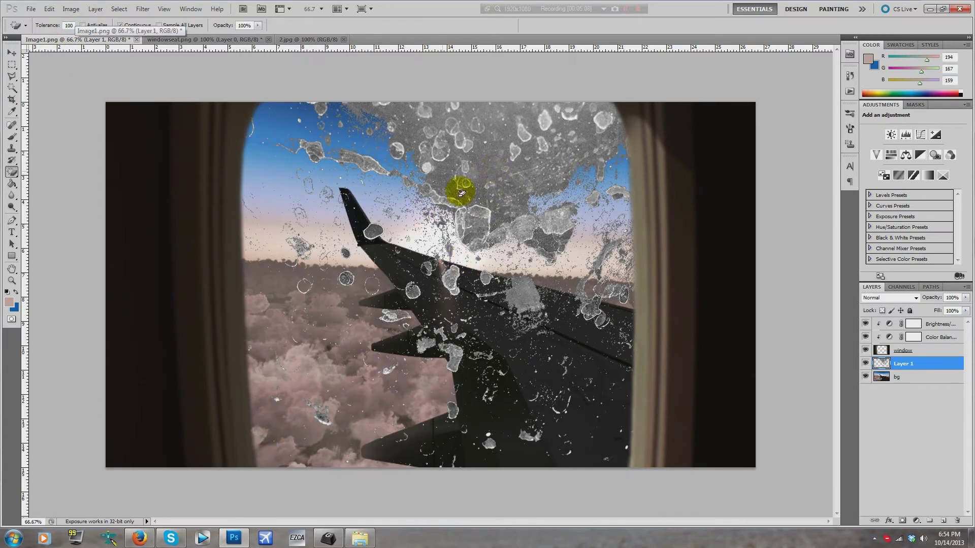
pyautogui.click(12, 53)
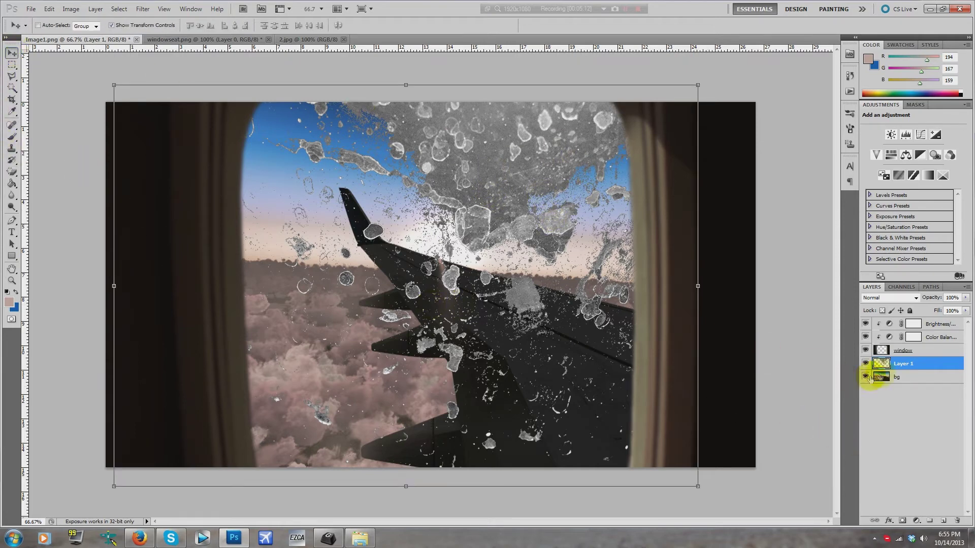
pyautogui.rightClick(914, 365)
pyautogui.click(908, 135)
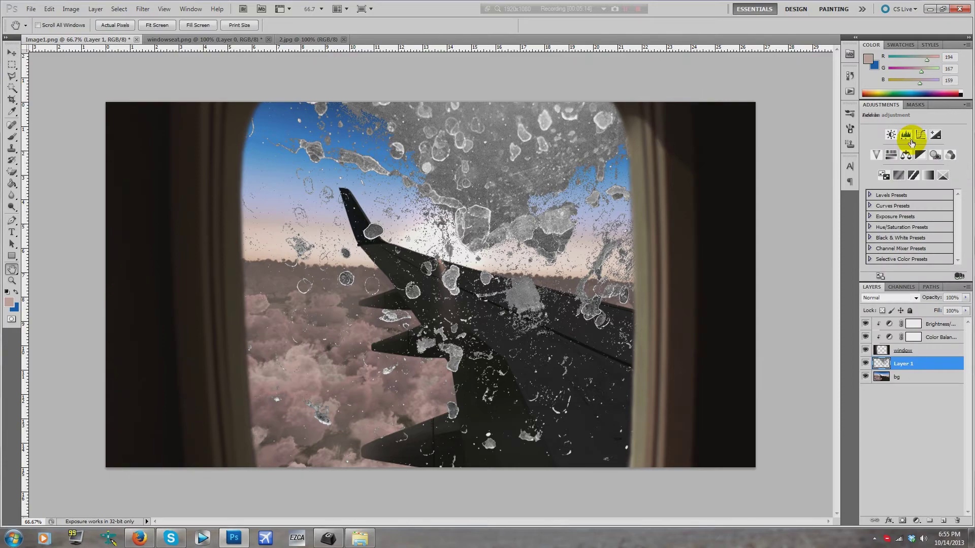
pyautogui.click(600, 375)
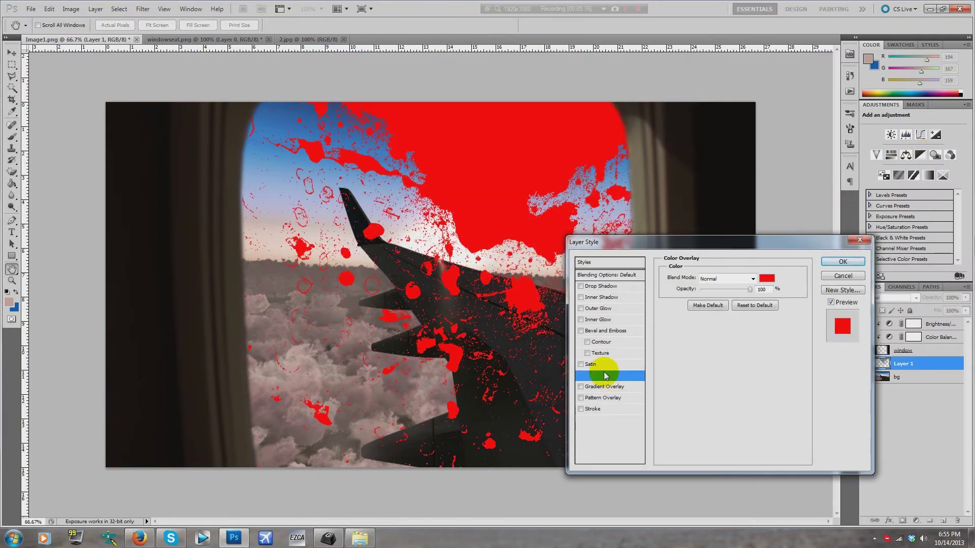
pyautogui.click(842, 276)
pyautogui.press('v')
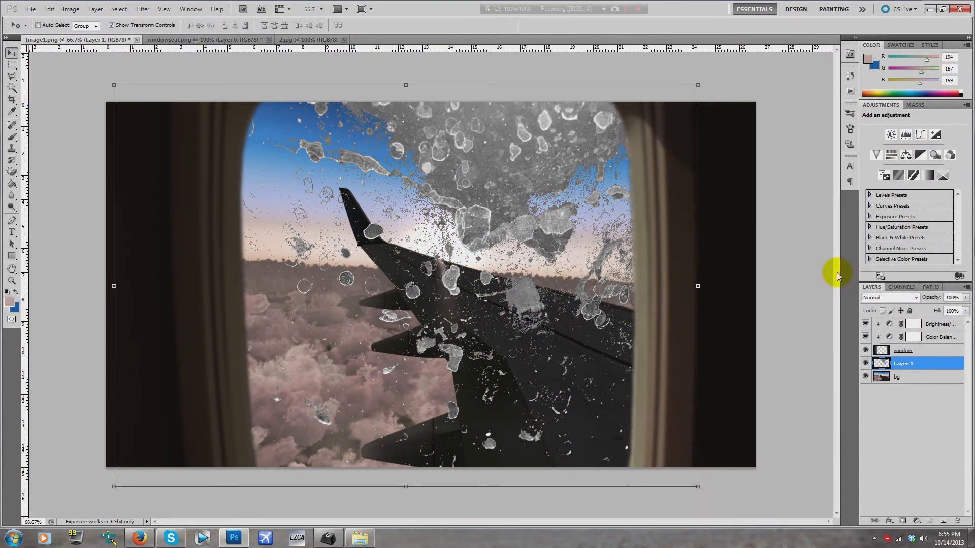
# Add a Hue/Saturation adjustment layer above the dirt texture's Layer 1 and clip it to that layer.
pyautogui.click(71, 8)
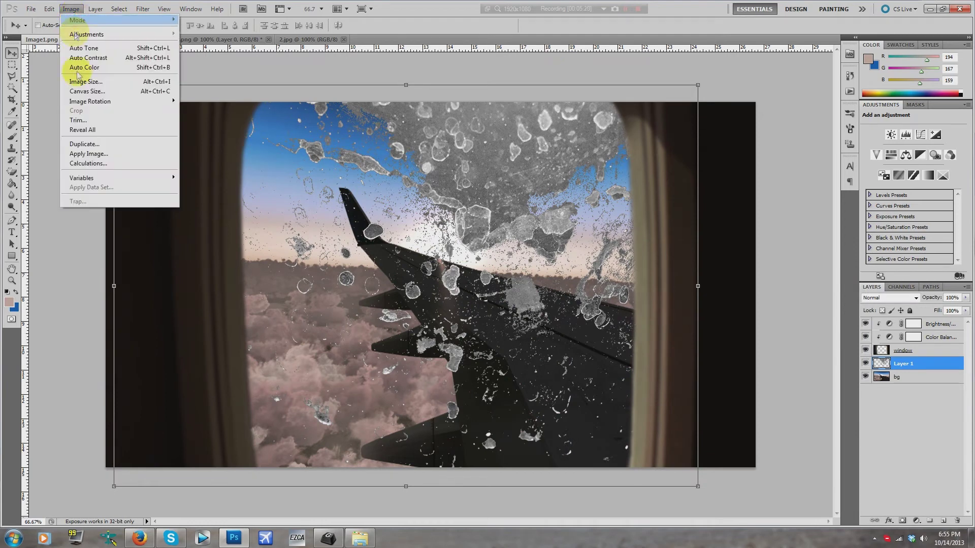
pyautogui.moveTo(95, 9)
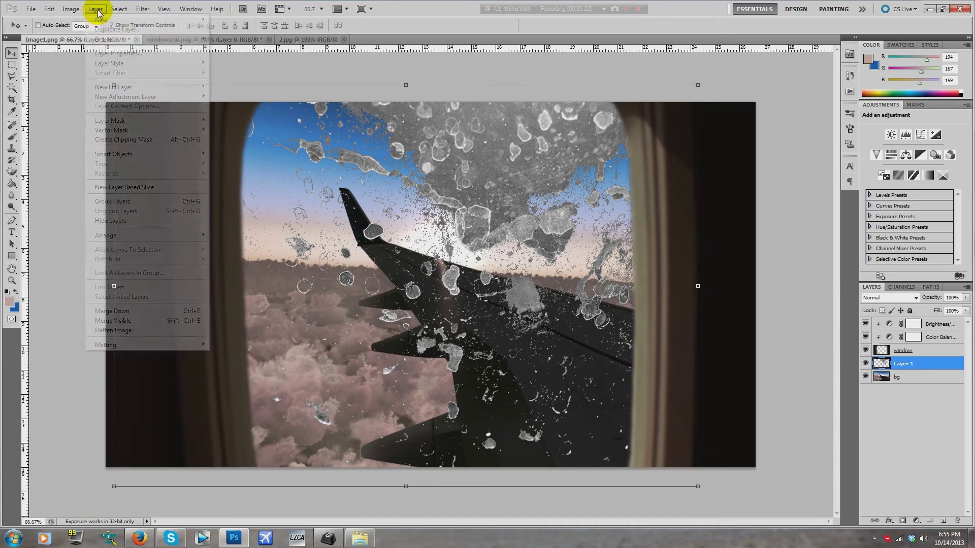
pyautogui.moveTo(125, 98)
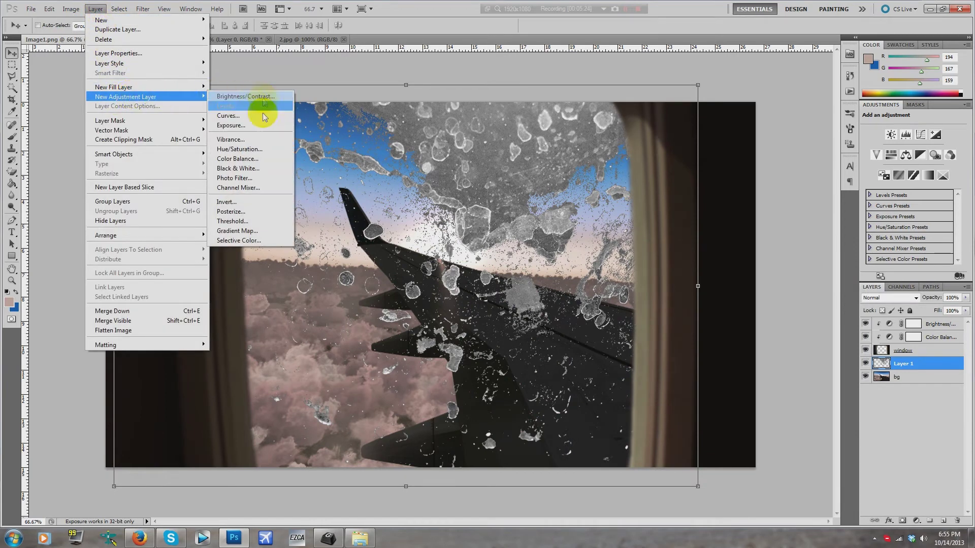
pyautogui.click(249, 149)
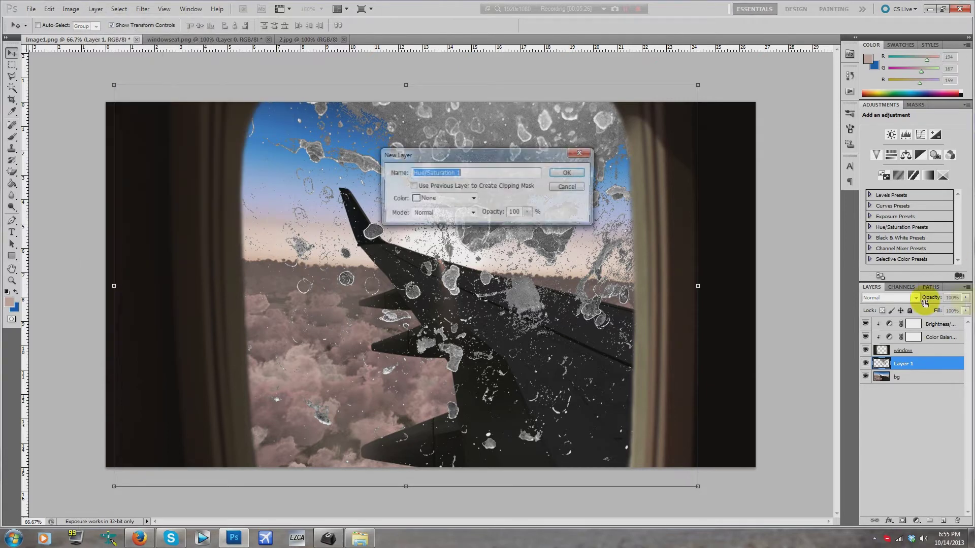
pyautogui.click(552, 173)
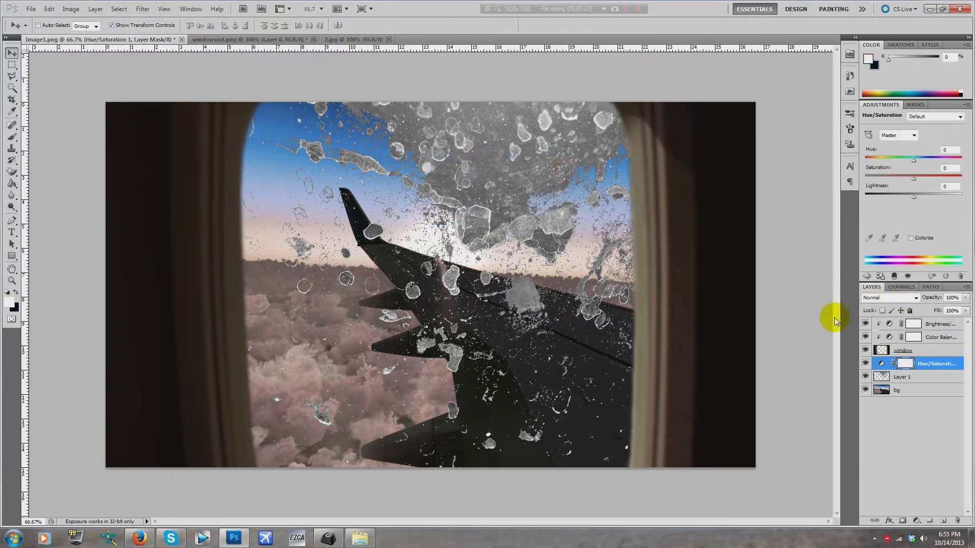
pyautogui.rightClick(936, 364)
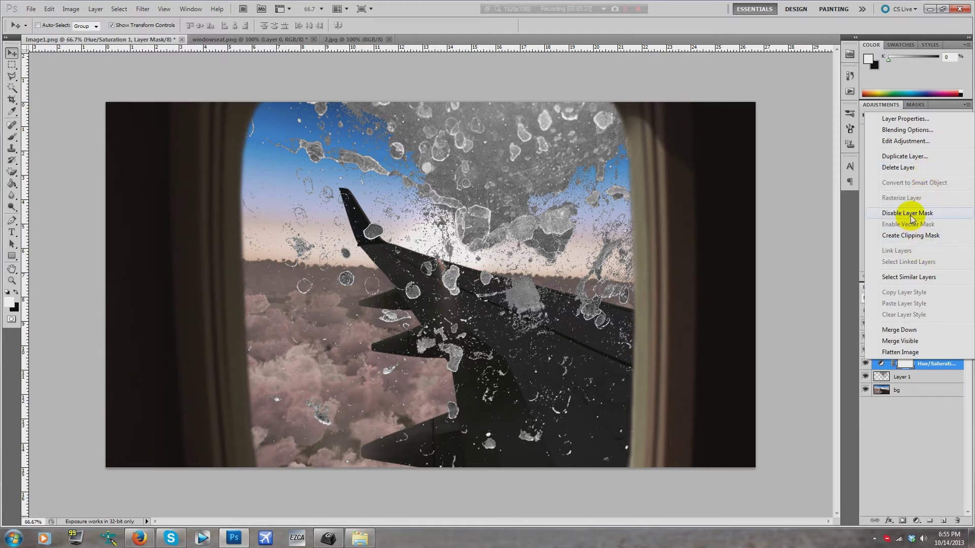
pyautogui.click(912, 235)
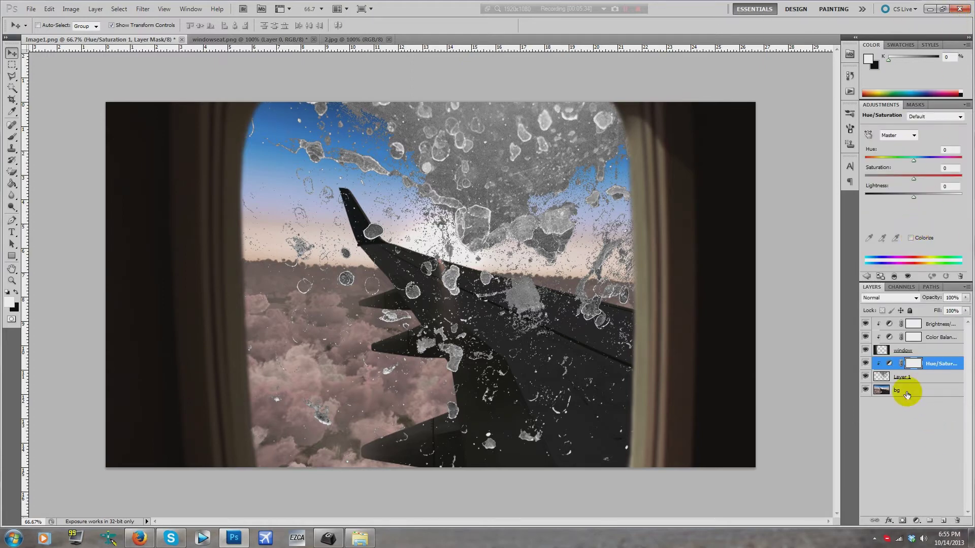
# Rename the dirt texture layer as dirtsmudge.
pyautogui.doubleClick(901, 376)
pyautogui.write('dirts')
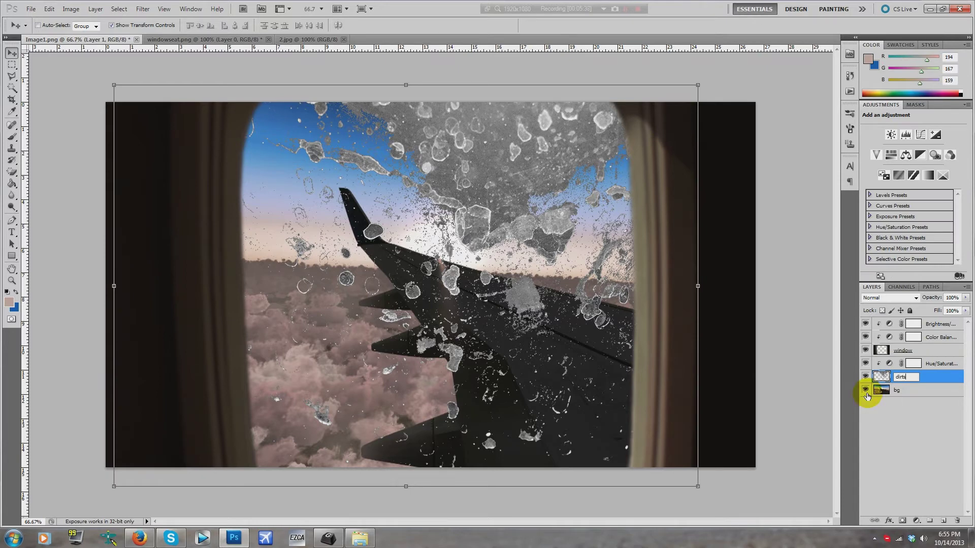
pyautogui.write('mudge')
pyautogui.press('Return')
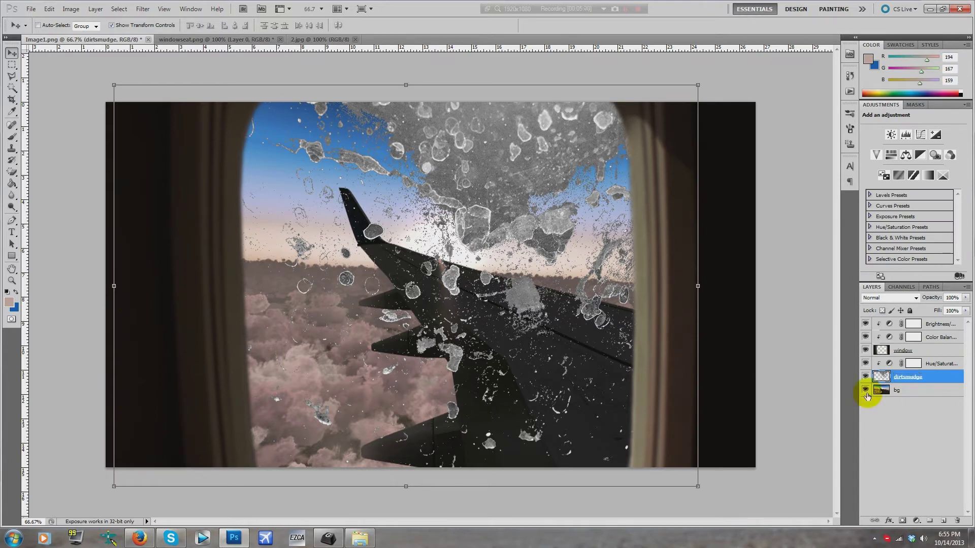
# Try a hue of -118, saturation of +100 and lightness of -31 on the dirt, and delete the Hue/Saturation adjustment layer.
pyautogui.click(926, 364)
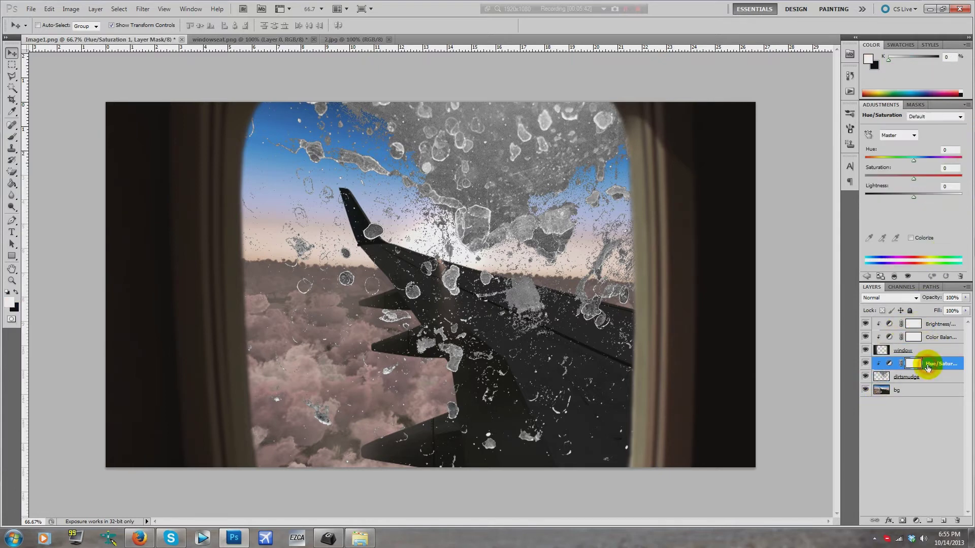
pyautogui.moveTo(914, 162); pyautogui.dragTo(898, 195)
pyautogui.click(941, 363)
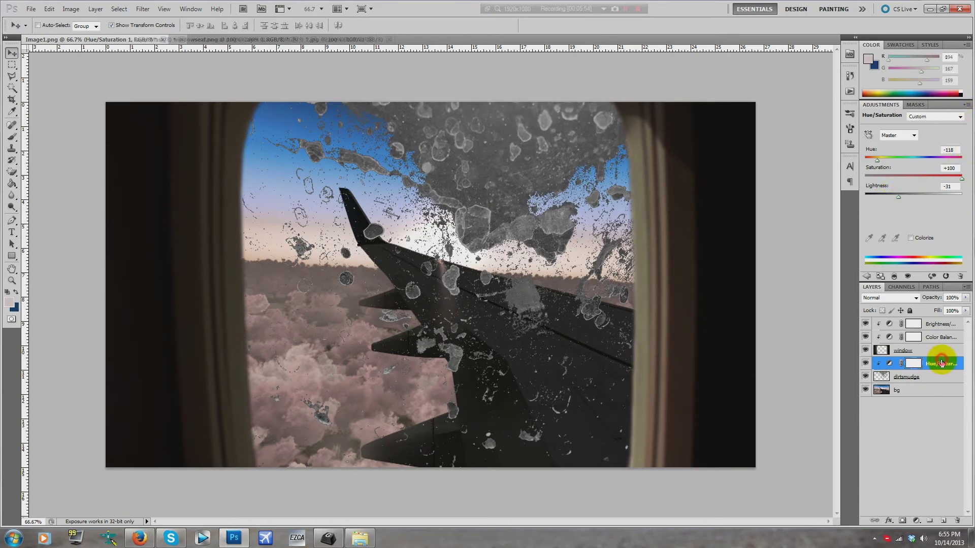
pyautogui.press('Delete')
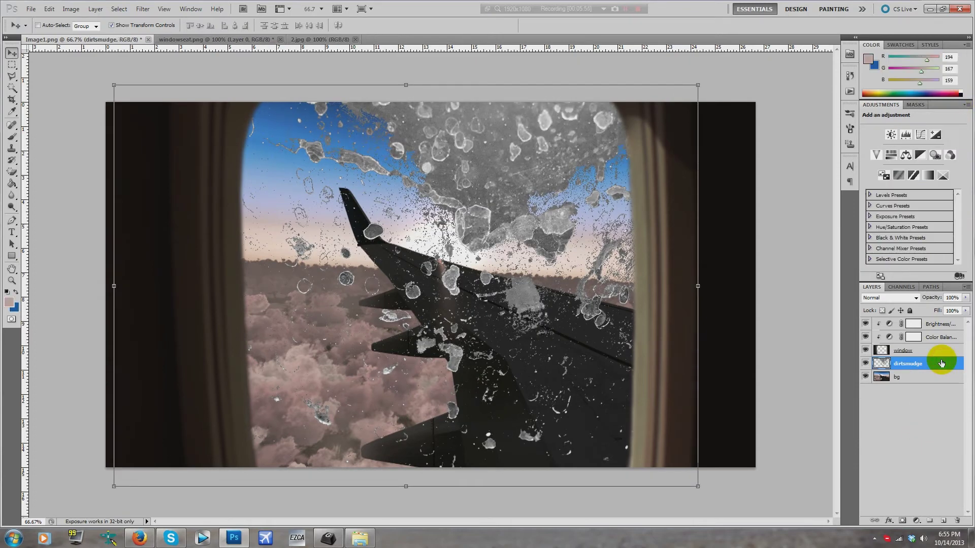
# Add a Color Balance adjustment layer above the dirtsmudge layer and clip it to that layer.
pyautogui.click(104, 10)
pyautogui.moveTo(153, 97)
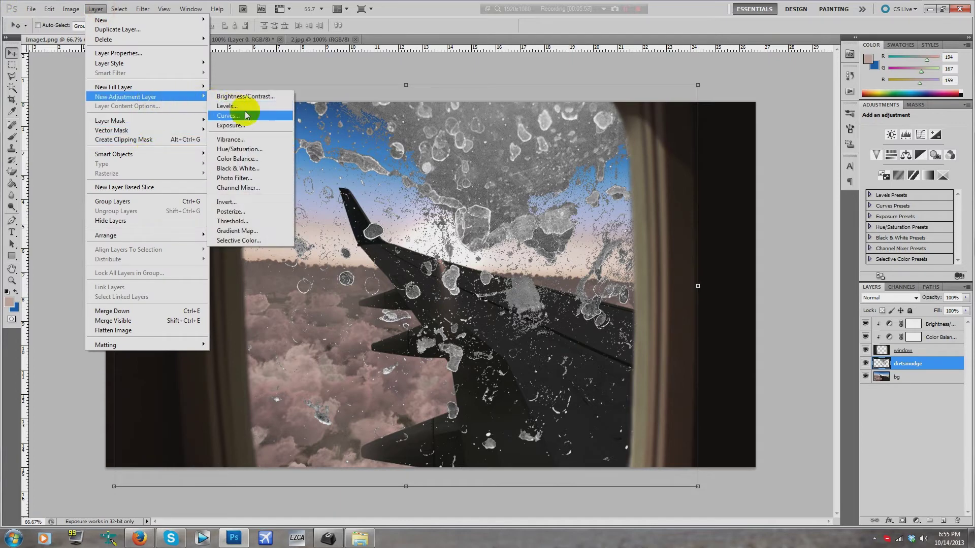
pyautogui.click(268, 159)
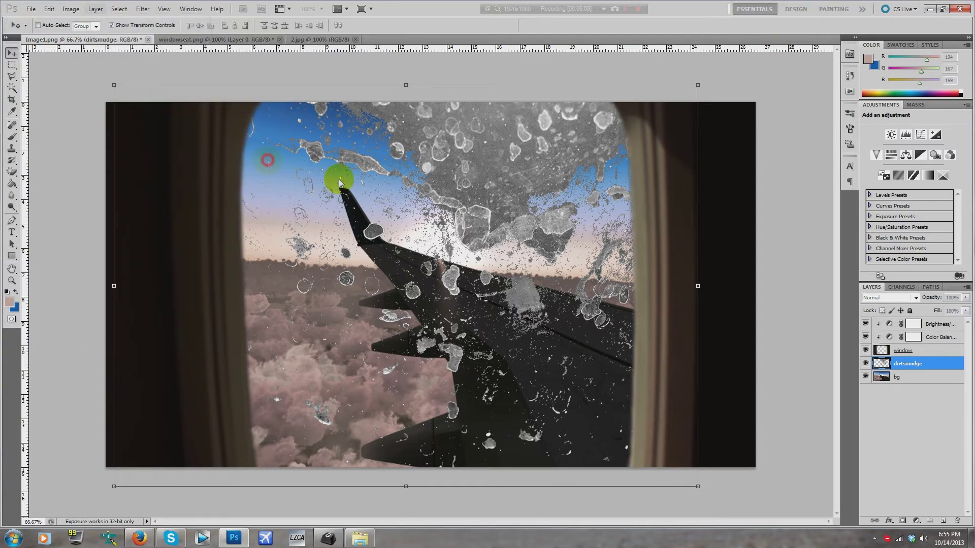
pyautogui.click(566, 176)
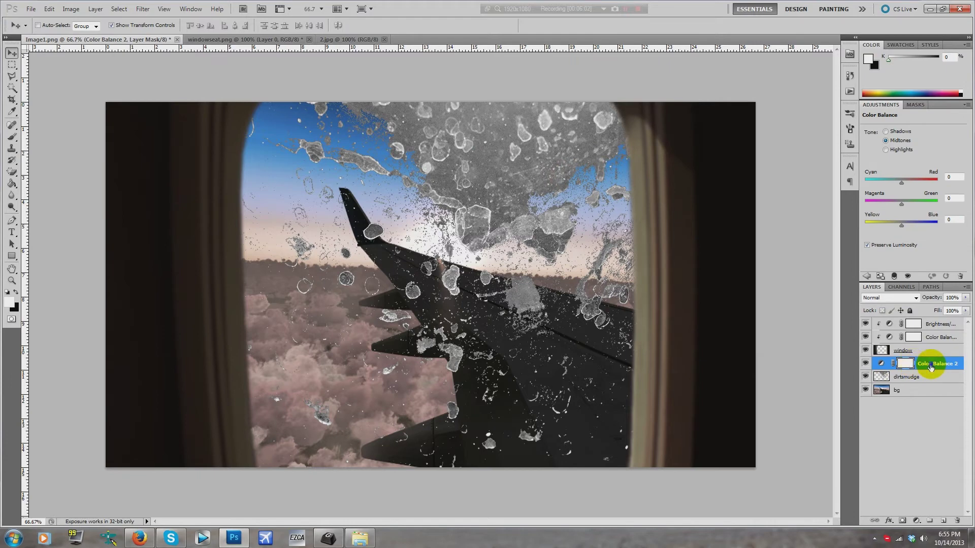
pyautogui.rightClick(931, 368)
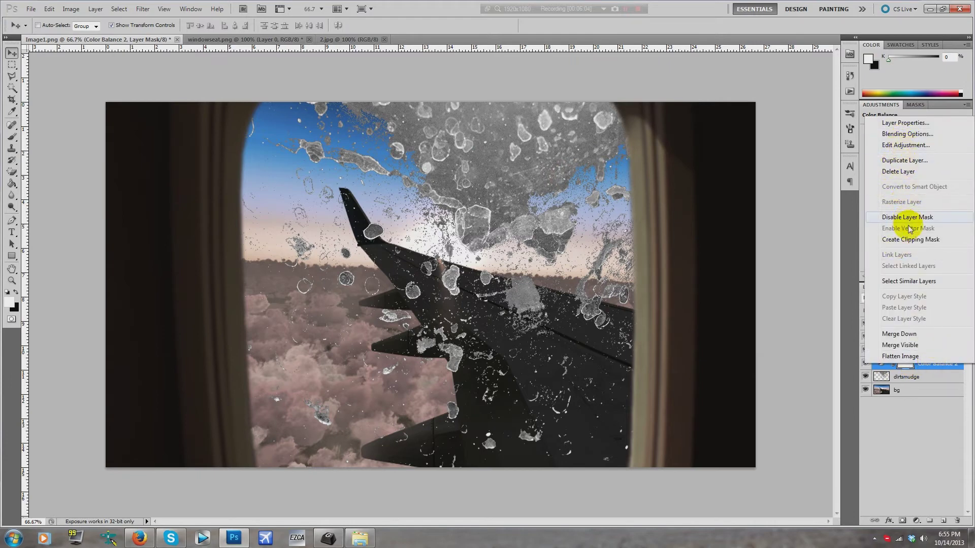
pyautogui.press('Escape')
# Tint the dirt brown by setting the midtones to +71 on Cyan–Red and -37 on Yellow–Blue.
pyautogui.moveTo(903, 189); pyautogui.dragTo(930, 188)
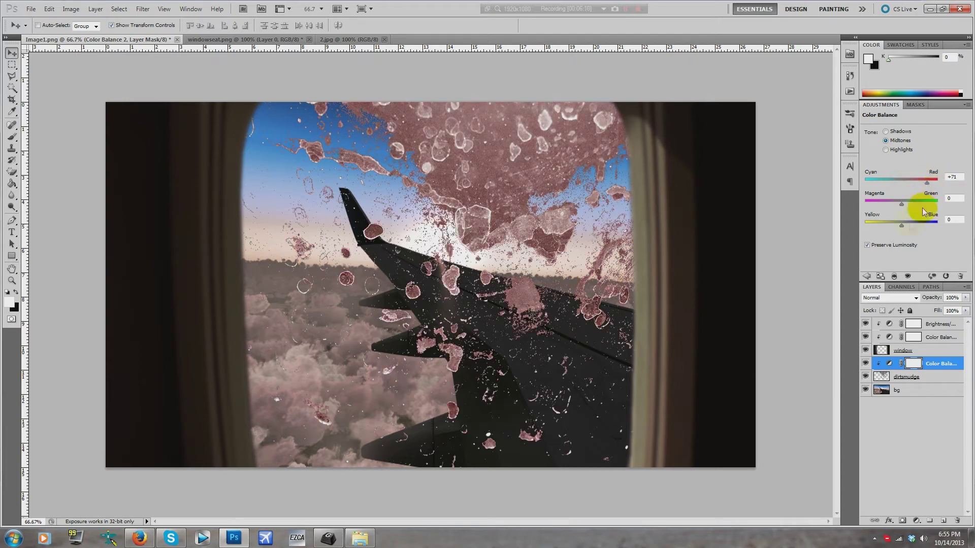
pyautogui.moveTo(902, 229); pyautogui.dragTo(879, 229)
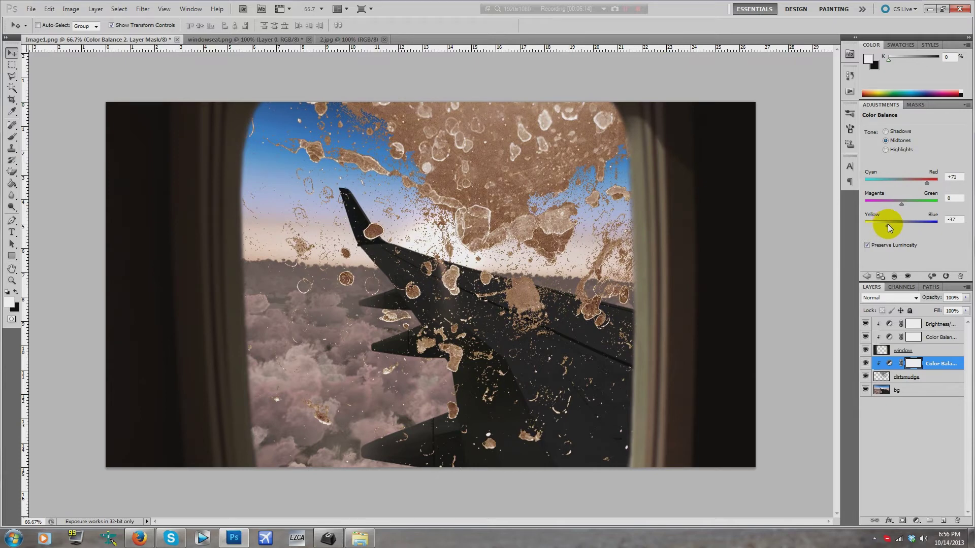
pyautogui.click(913, 58)
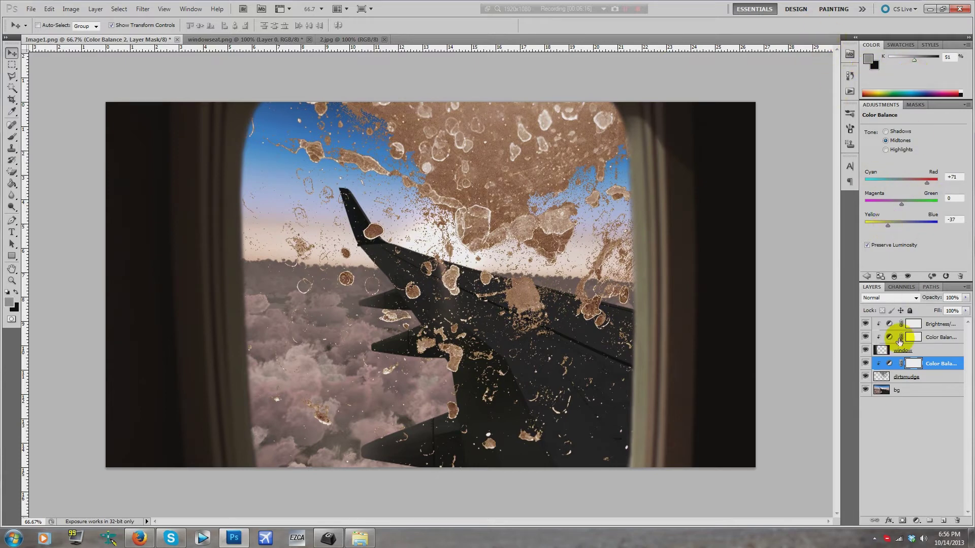
# Blur the dirtsmudge layer with a Gaussian Blur radius of about 24.2 pixels and shift it slightly left over the window opening.
pyautogui.click(914, 377)
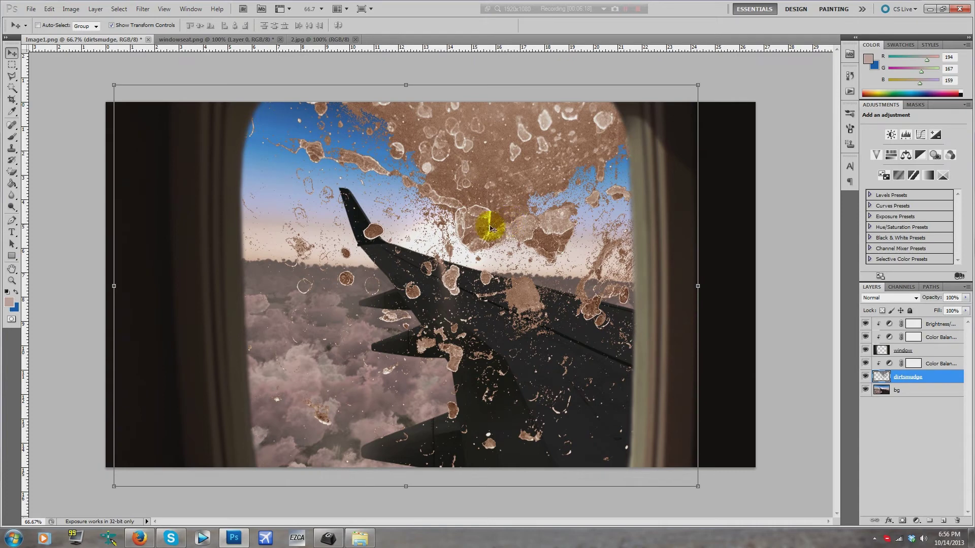
pyautogui.click(144, 9)
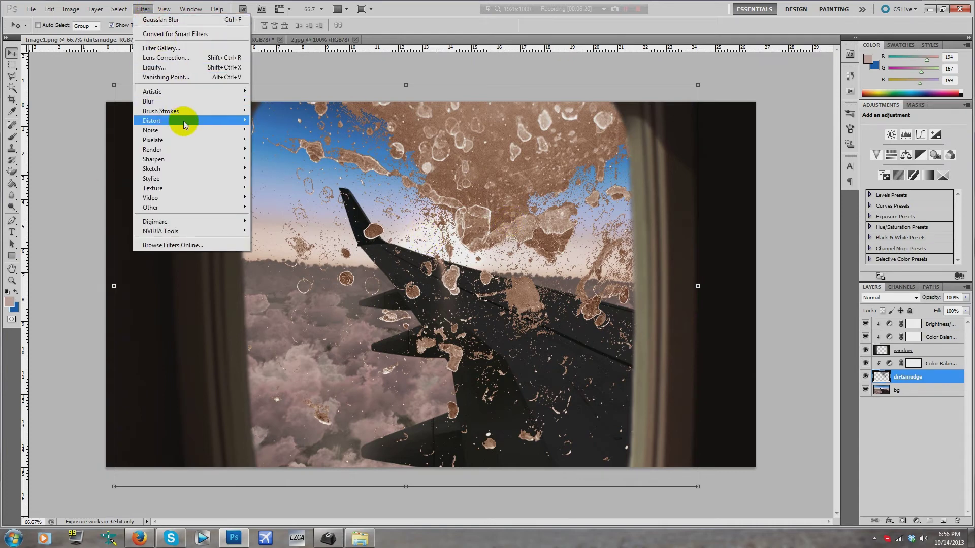
pyautogui.moveTo(196, 101)
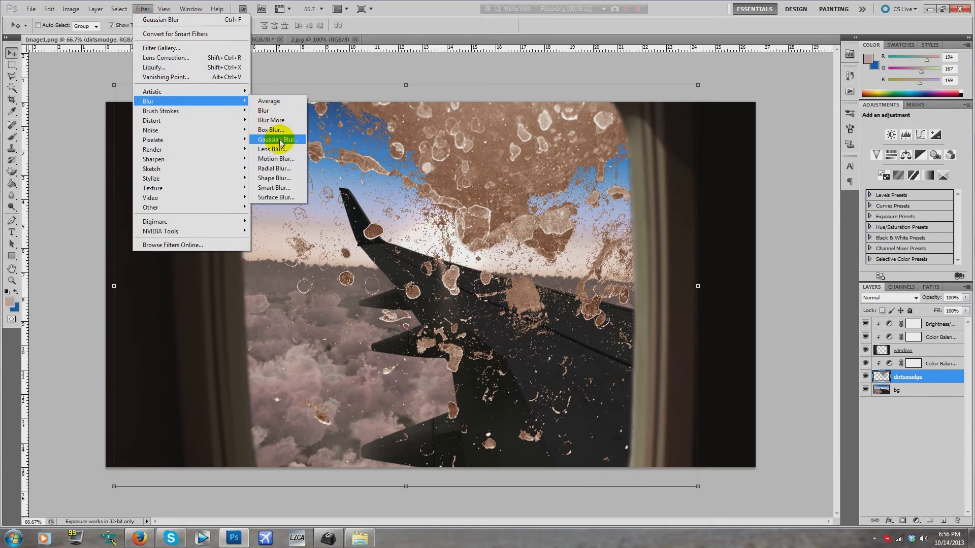
pyautogui.click(279, 140)
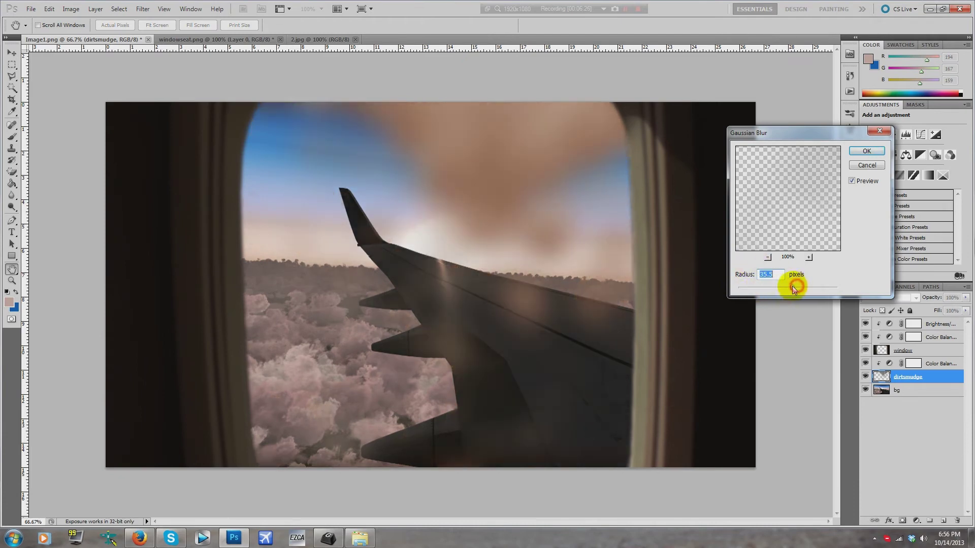
pyautogui.moveTo(784, 288); pyautogui.dragTo(775, 287)
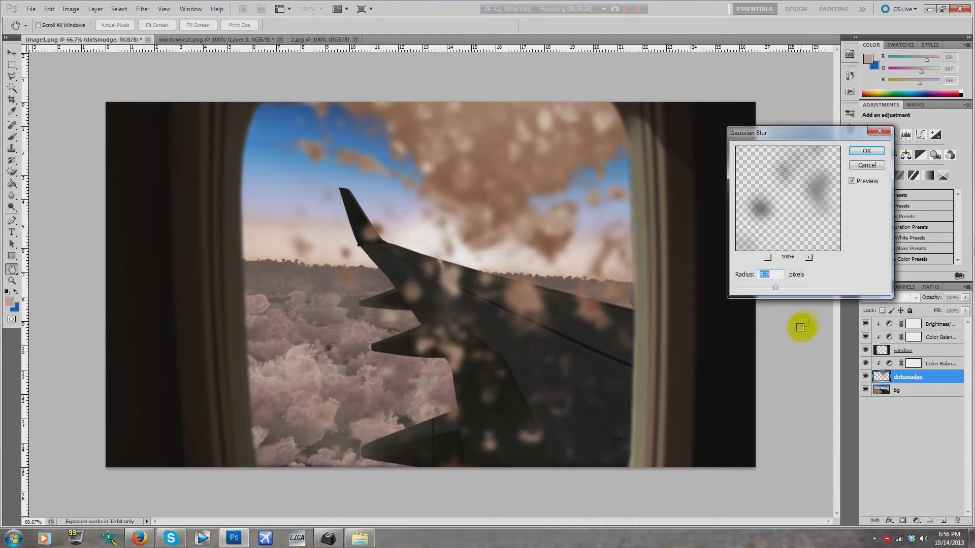
pyautogui.moveTo(787, 287); pyautogui.dragTo(792, 287)
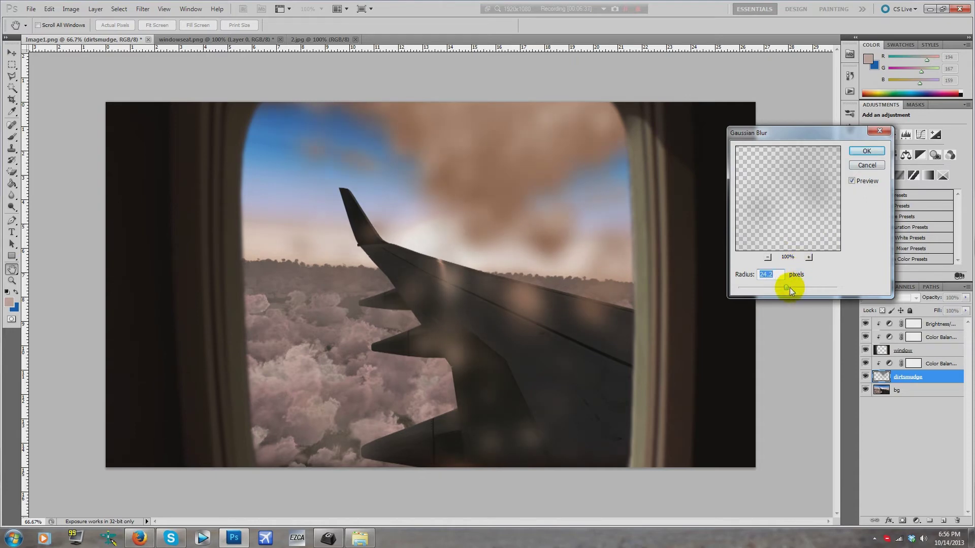
pyautogui.click(867, 150)
pyautogui.moveTo(449, 255); pyautogui.dragTo(442, 211)
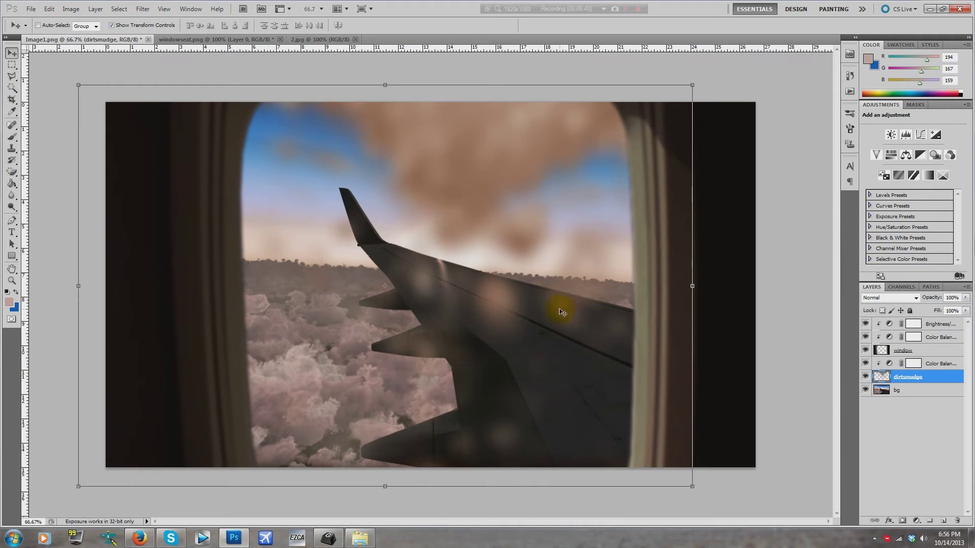
# Reset the dirt's Color Balance midtones to 0 for both Cyan–Red and Yellow–Blue.
pyautogui.click(912, 364)
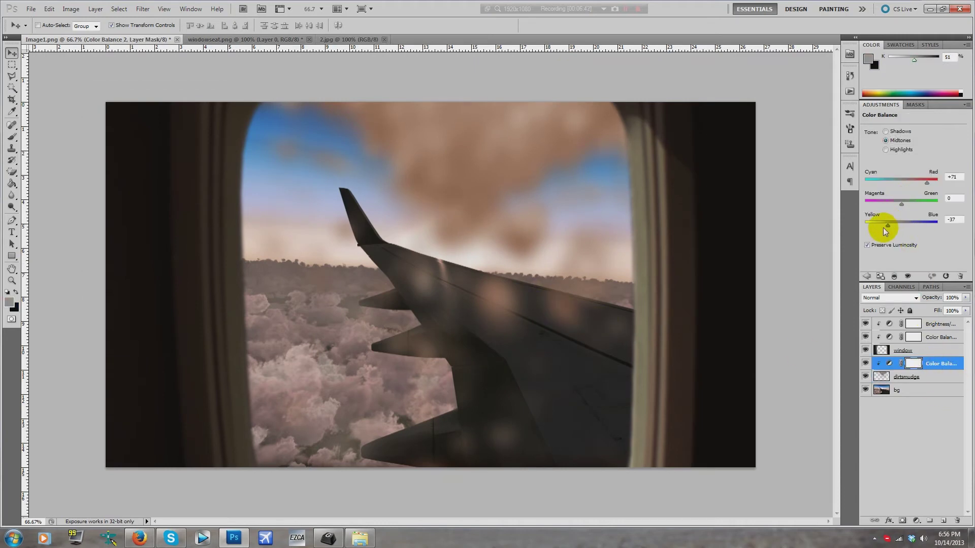
pyautogui.moveTo(888, 225); pyautogui.dragTo(899, 225)
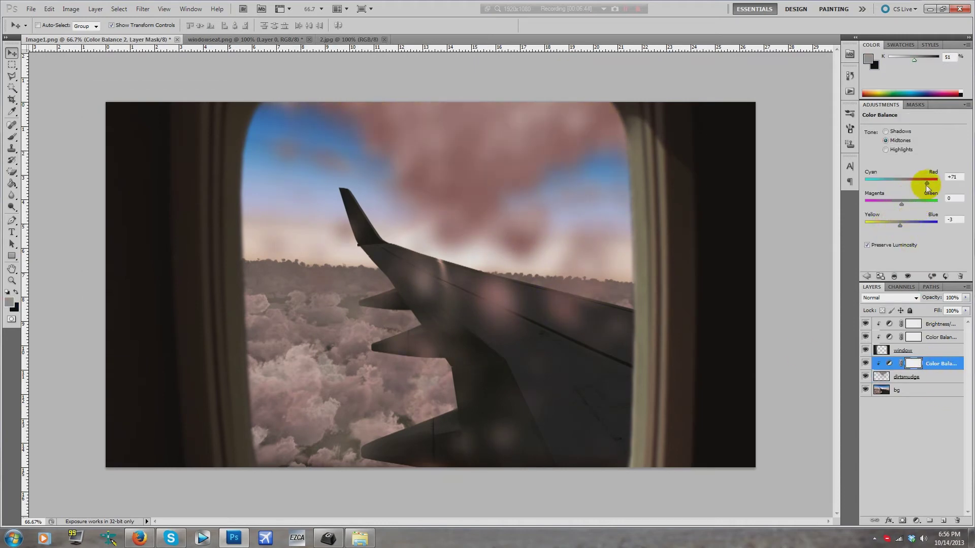
pyautogui.write('0')
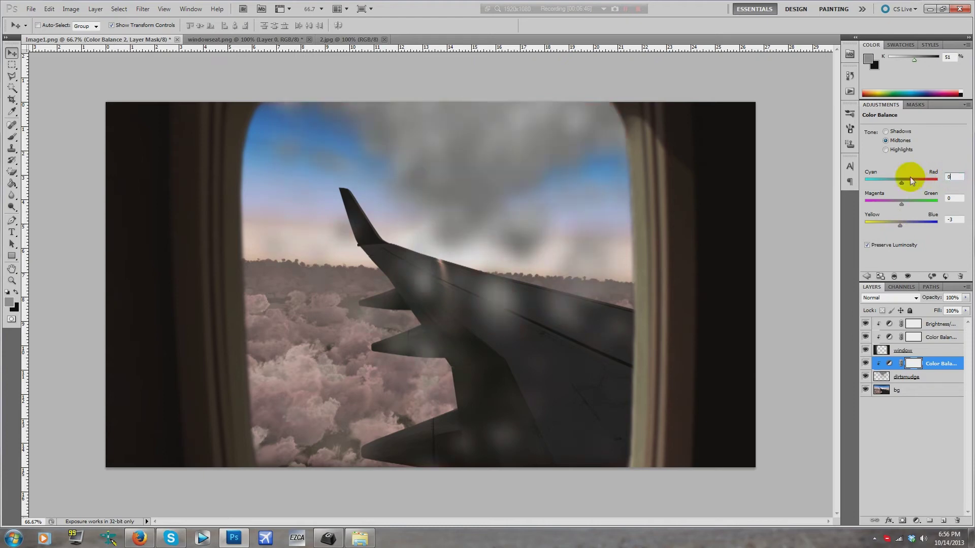
pyautogui.click(951, 220)
pyautogui.write('0')
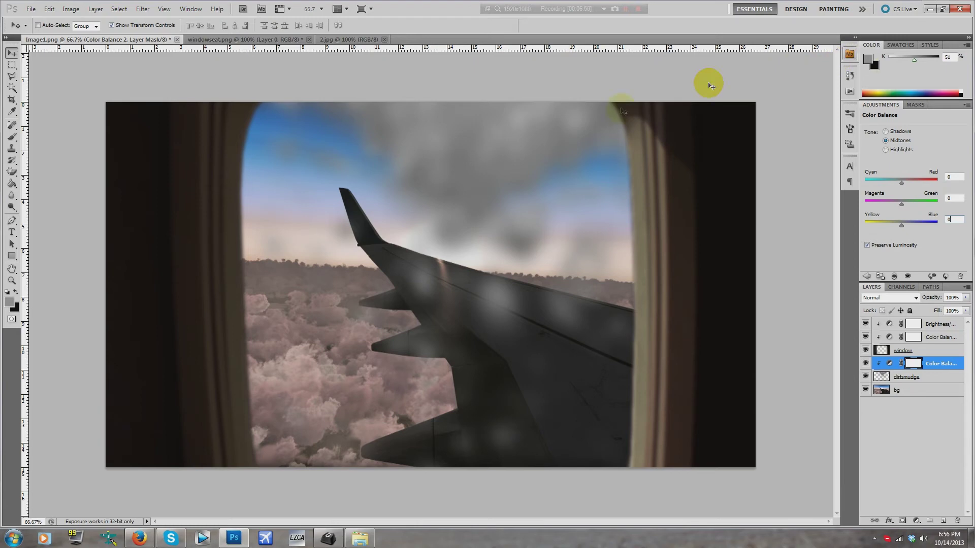
# Erase the grey dirt across the upper sky on the dirtsmudge layer with a soft 813 px Eraser.
pyautogui.click(16, 172)
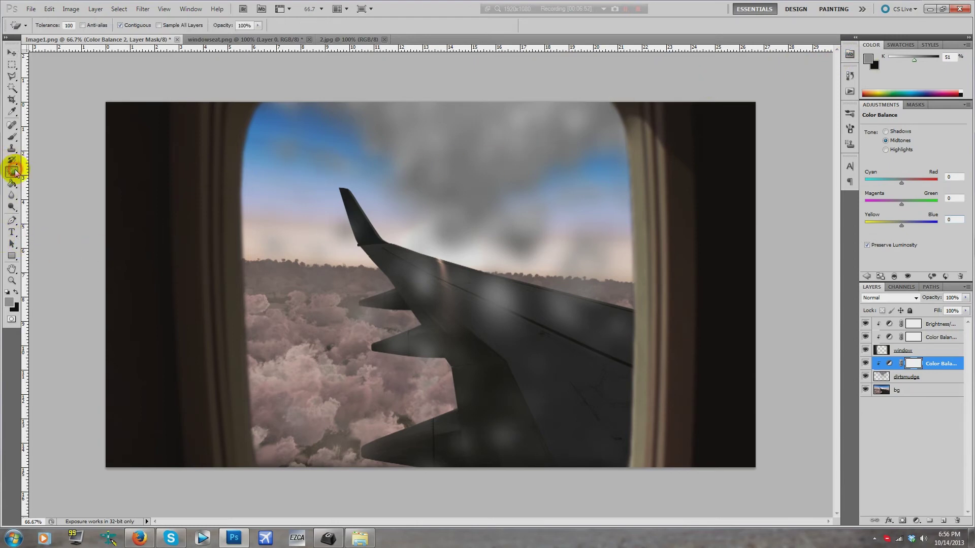
pyautogui.click(53, 26)
pyautogui.moveTo(58, 53); pyautogui.dragTo(76, 53)
pyautogui.click(337, 120)
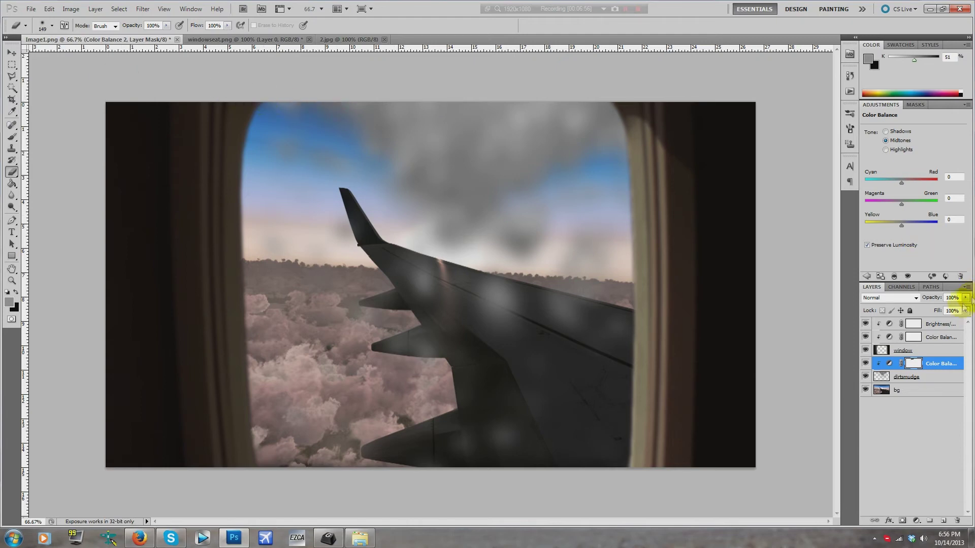
pyautogui.rightClick(930, 369)
pyautogui.click(931, 370)
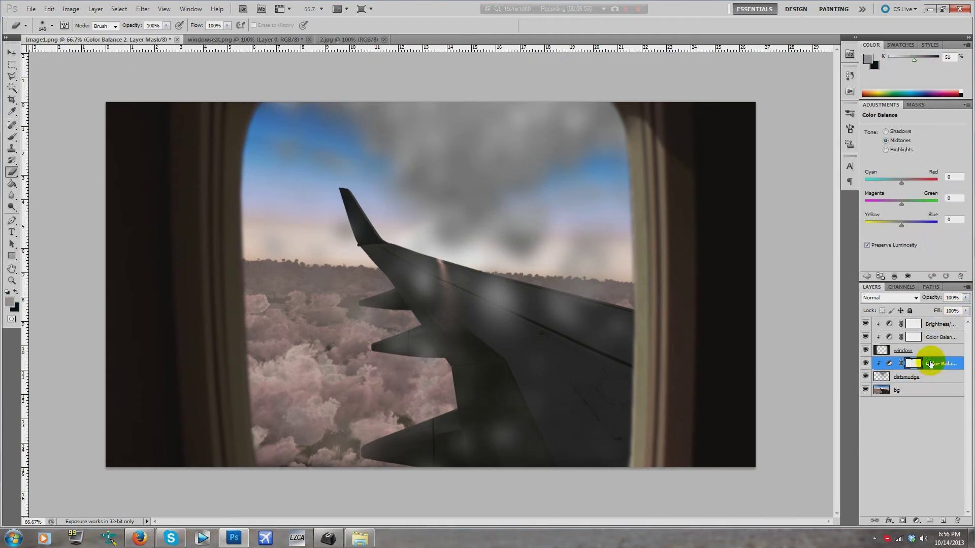
pyautogui.click(916, 376)
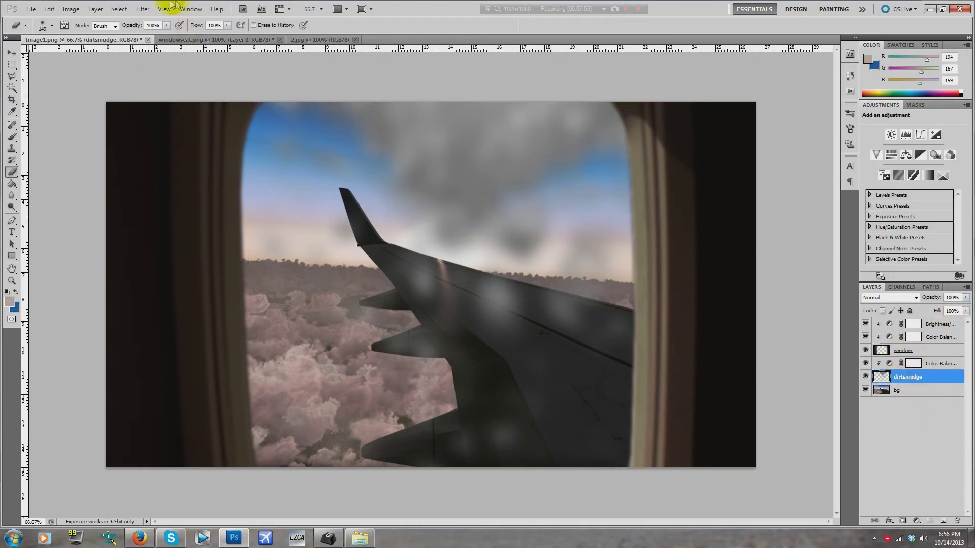
pyautogui.click(51, 25)
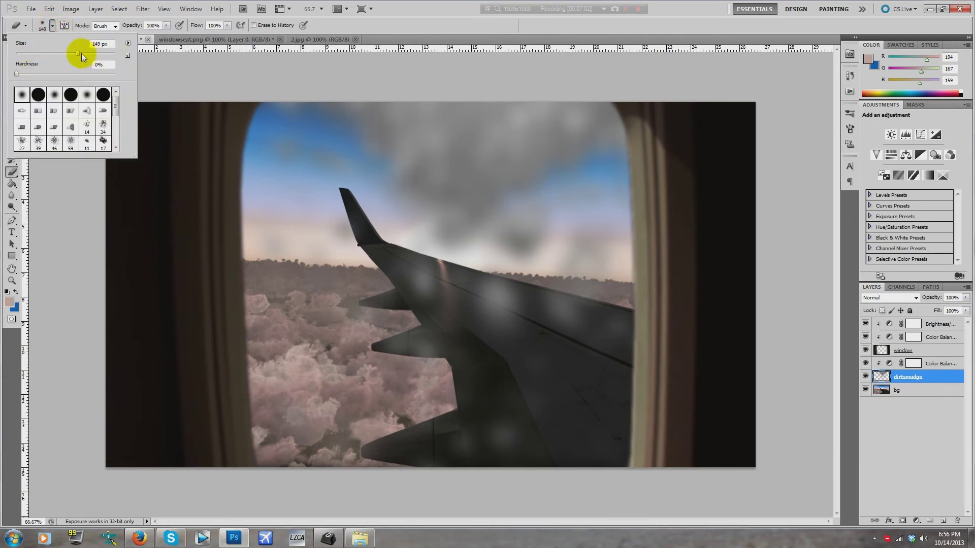
pyautogui.moveTo(94, 53); pyautogui.dragTo(108, 52)
pyautogui.click(290, 142)
pyautogui.moveTo(289, 141)
pyautogui.mouseDown()
pyautogui.moveTo(504, 211)
pyautogui.moveTo(581, 135)
pyautogui.mouseUp()
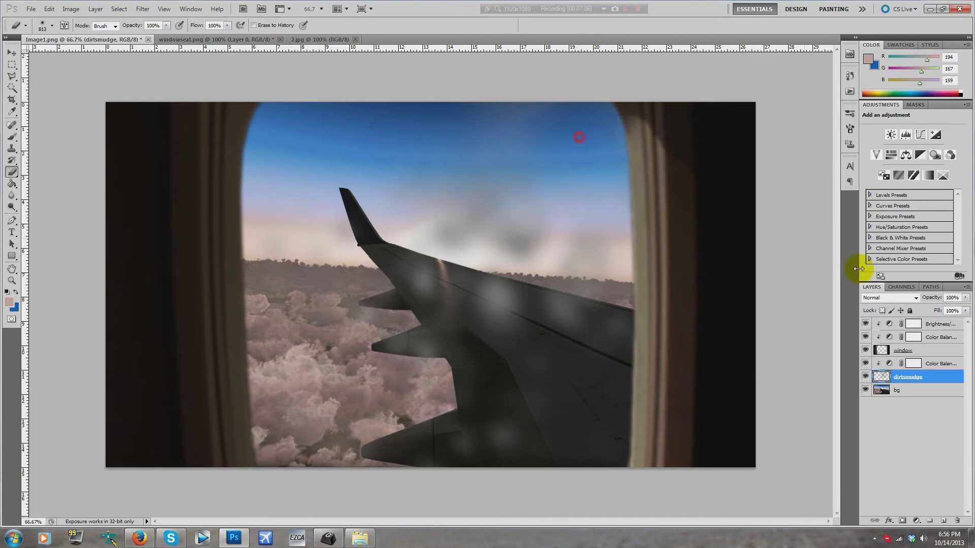
# Erase the remaining dark smudges above the wing and reposition the dirtsmudge layer slightly over the window.
pyautogui.moveTo(660, 473)
pyautogui.mouseDown()
pyautogui.moveTo(337, 322)
pyautogui.moveTo(422, 285)
pyautogui.mouseUp()
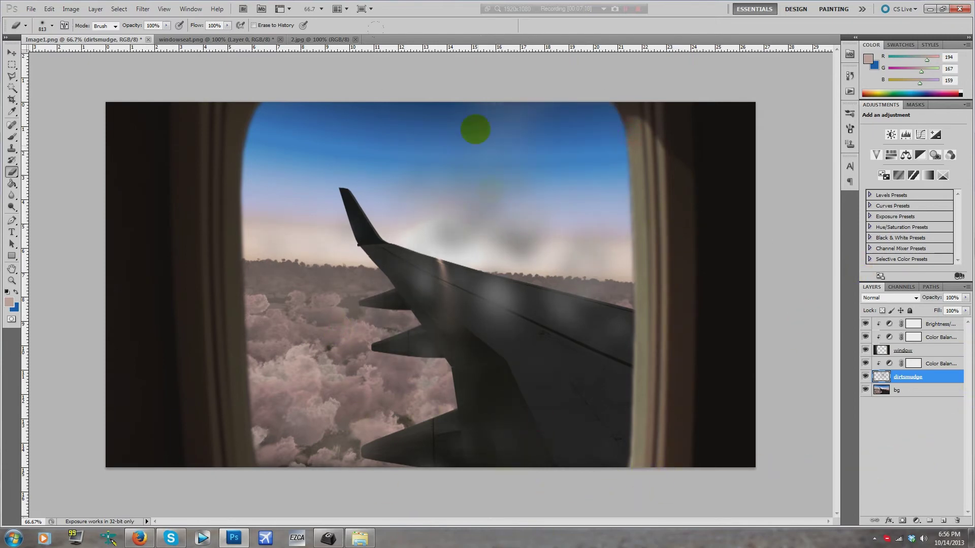
pyautogui.moveTo(474, 127); pyautogui.dragTo(482, 174)
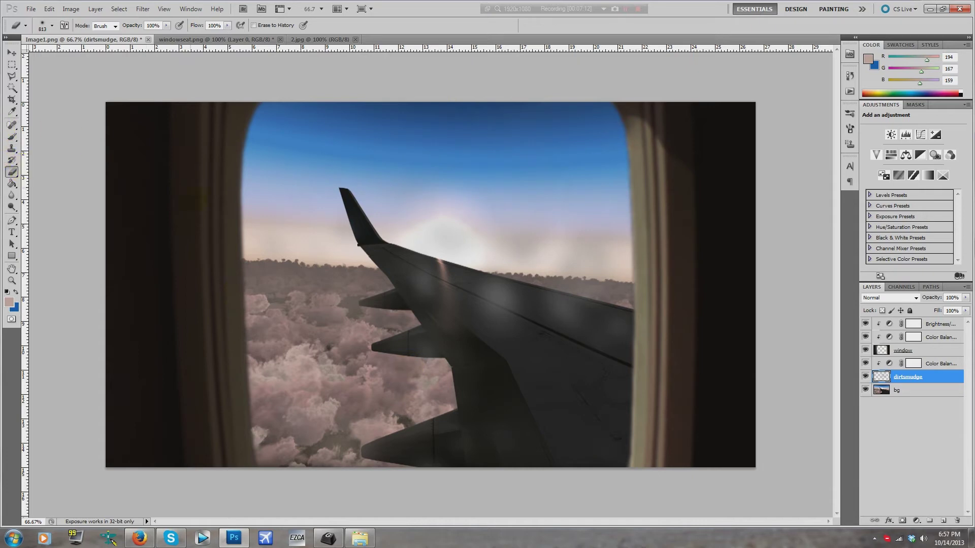
pyautogui.click(11, 52)
pyautogui.moveTo(500, 301)
pyautogui.mouseDown()
pyautogui.moveTo(437, 305)
pyautogui.moveTo(479, 306)
pyautogui.moveTo(449, 285)
pyautogui.moveTo(450, 299)
pyautogui.moveTo(454, 286)
pyautogui.mouseUp()
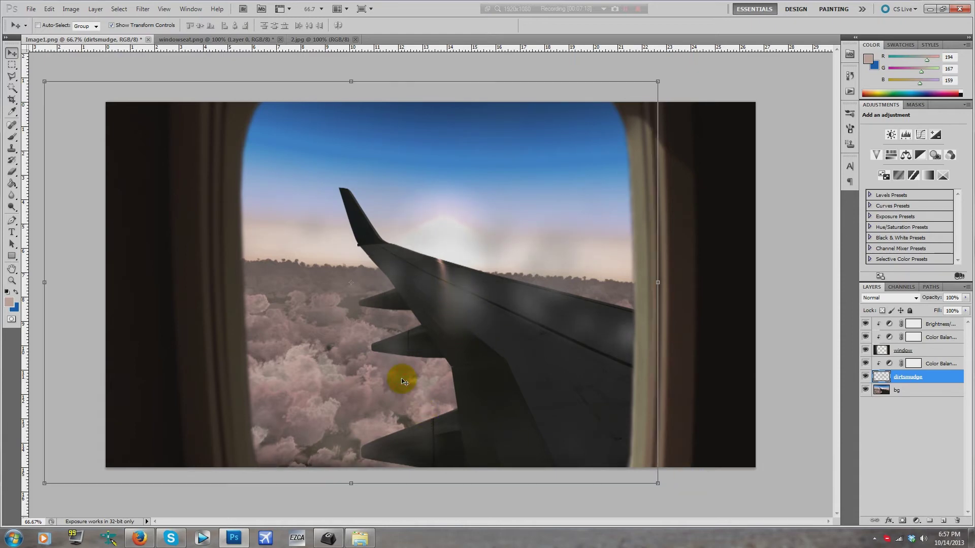
# Render a 50-300mm Zoom lens flare centred on the sun on the bg layer, with its brightness slightly reduced.
pyautogui.click(886, 390)
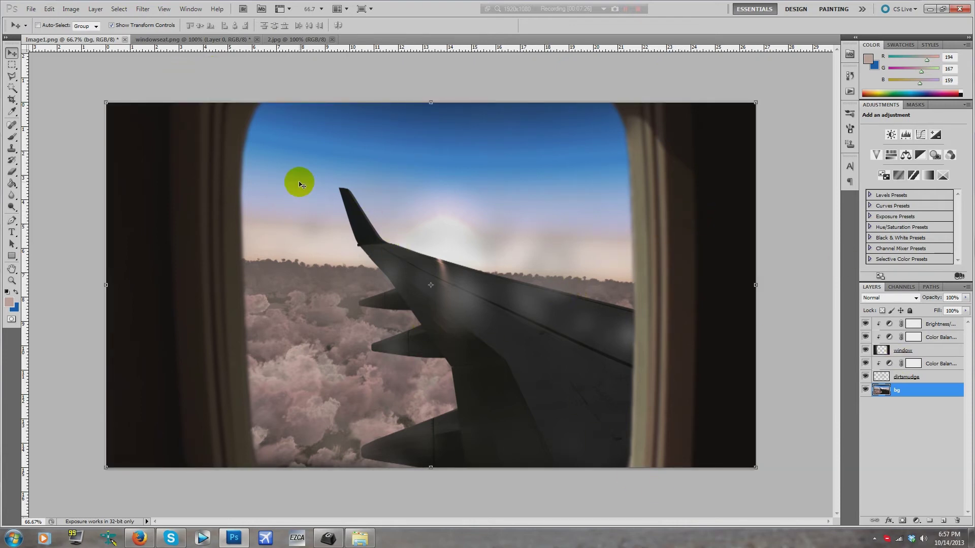
pyautogui.click(141, 9)
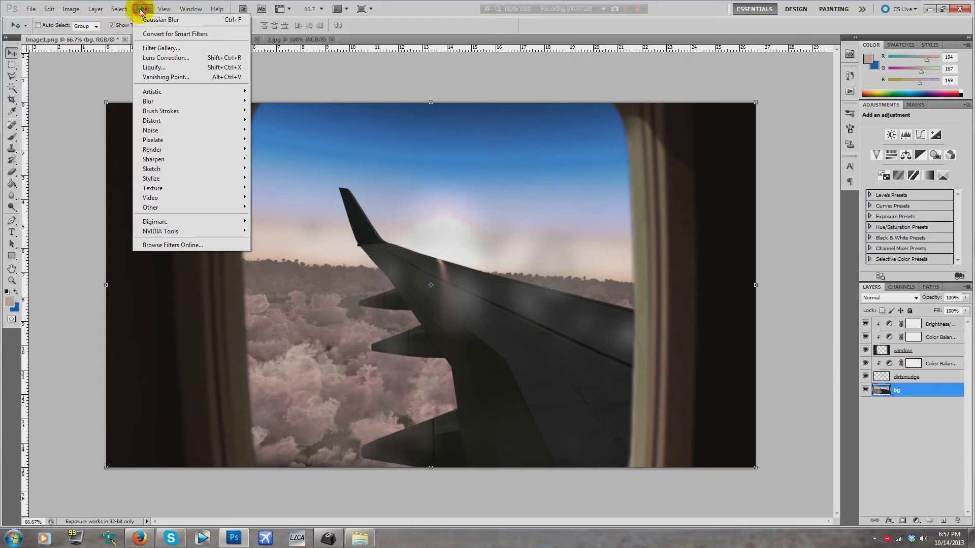
pyautogui.moveTo(198, 148)
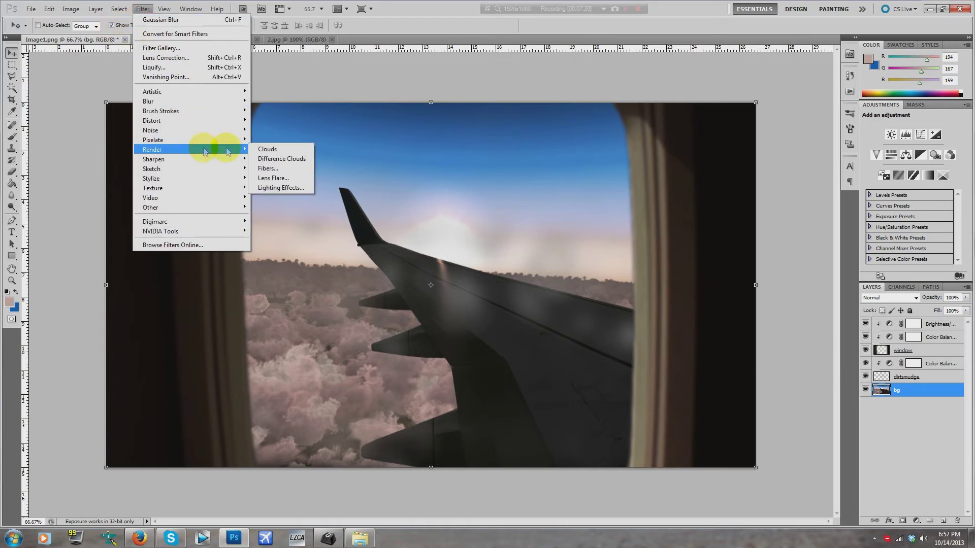
pyautogui.click(283, 180)
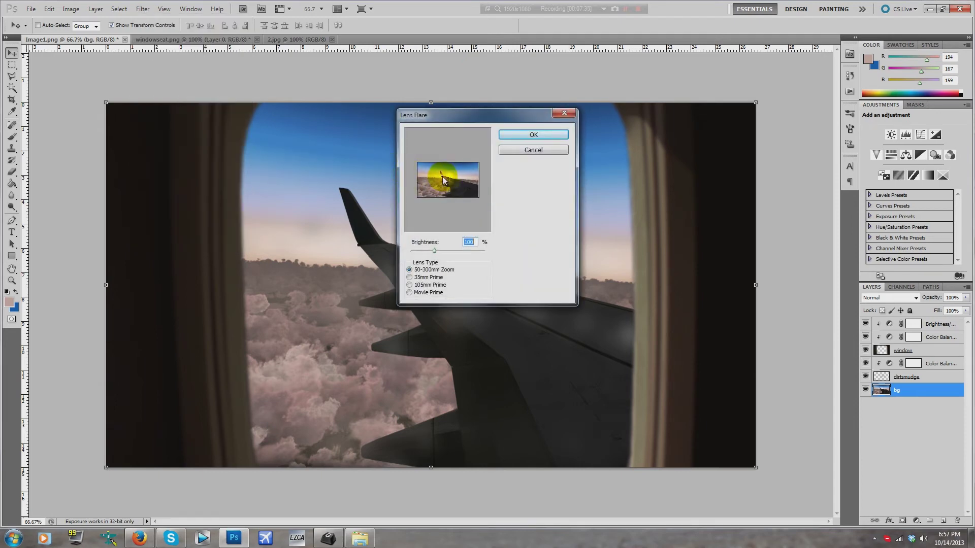
pyautogui.moveTo(408, 113); pyautogui.dragTo(590, 149)
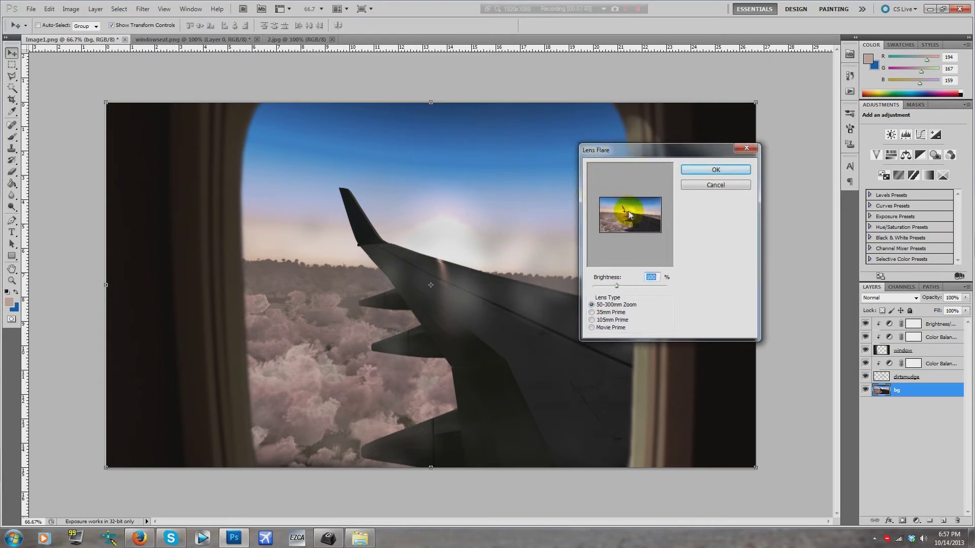
pyautogui.moveTo(624, 212); pyautogui.dragTo(629, 213)
pyautogui.moveTo(629, 286); pyautogui.dragTo(610, 288)
pyautogui.click(704, 172)
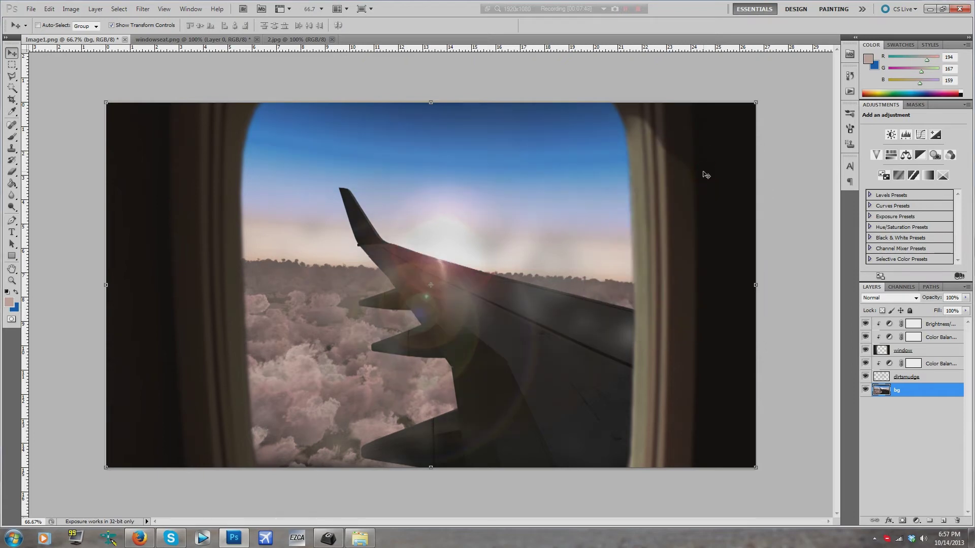
pyautogui.click(387, 307)
pyautogui.click(429, 275)
pyautogui.click(420, 188)
pyautogui.click(450, 330)
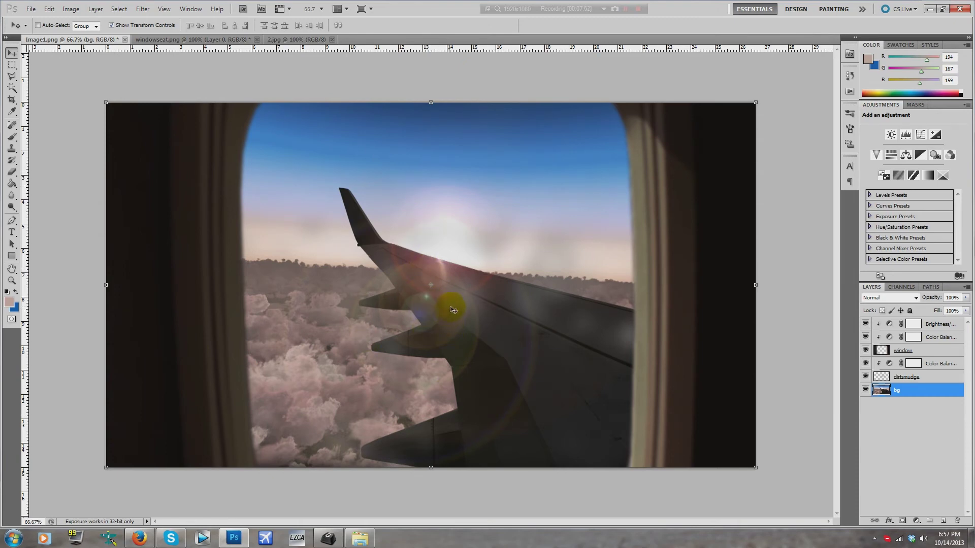
pyautogui.click(465, 118)
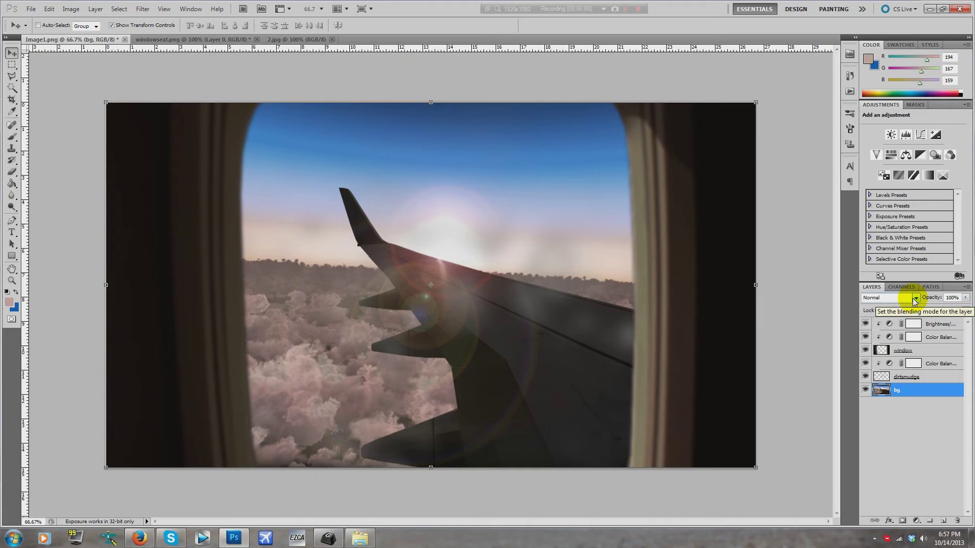
pyautogui.click(904, 363)
pyautogui.click(901, 377)
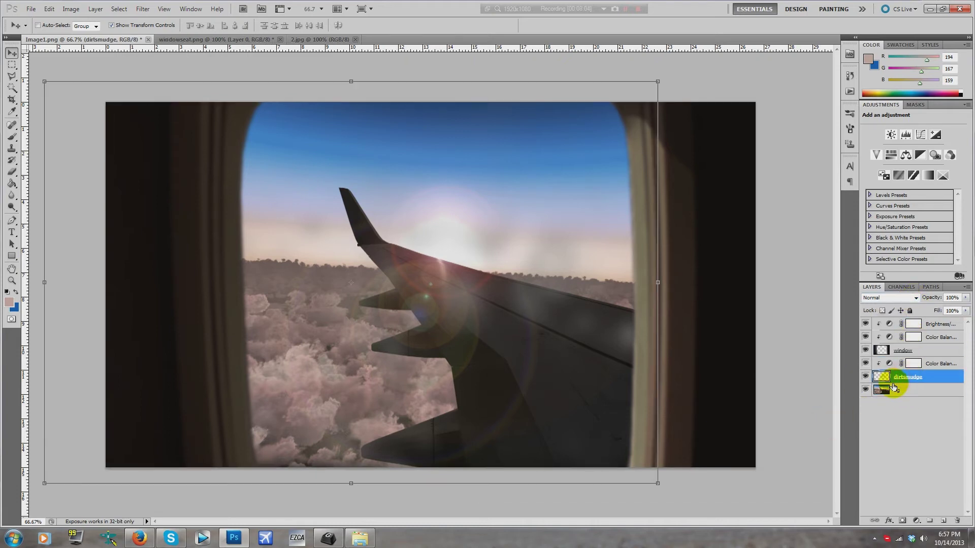
pyautogui.click(894, 391)
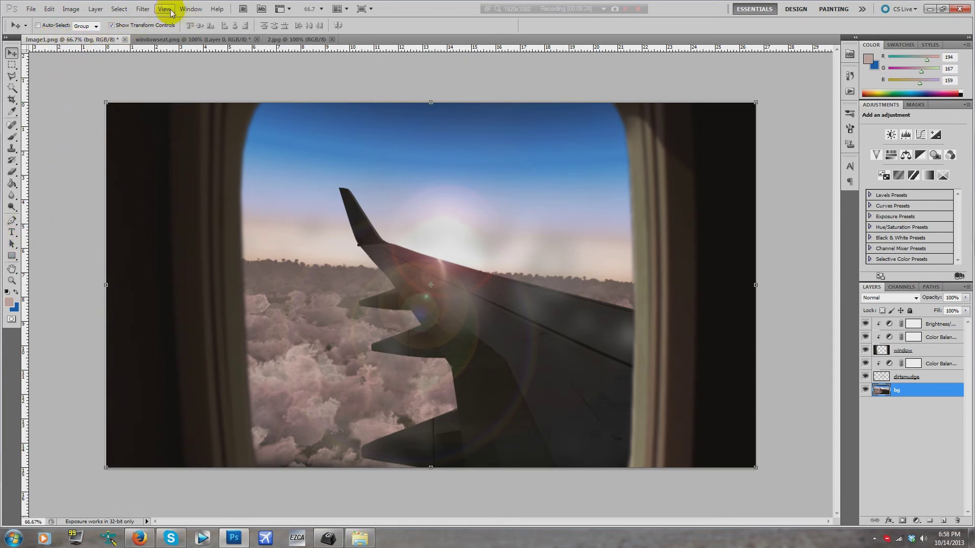
pyautogui.click(145, 10)
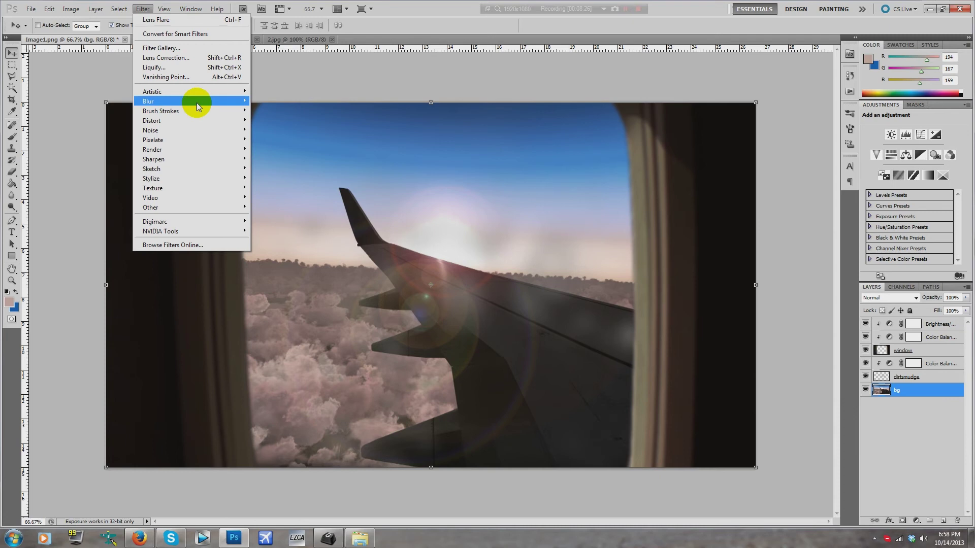
pyautogui.moveTo(202, 96)
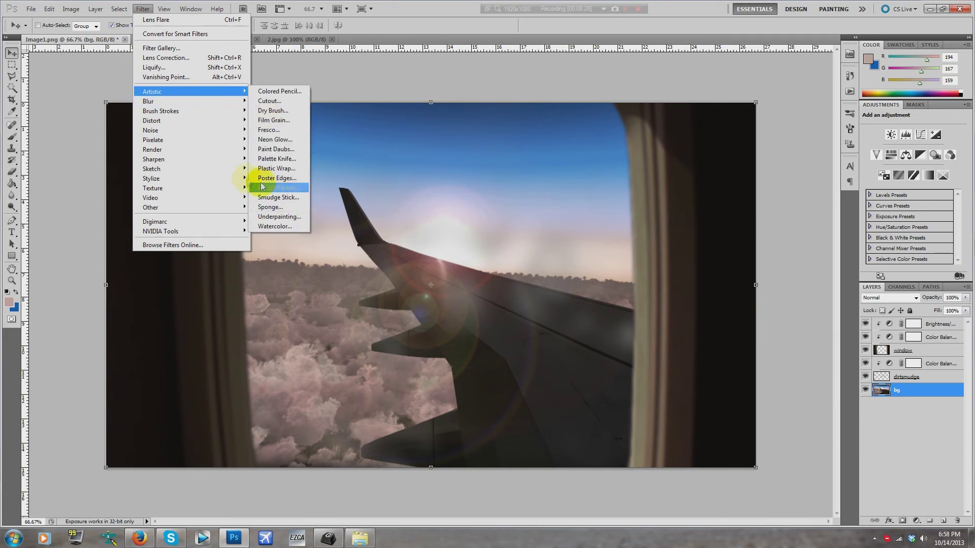
pyautogui.moveTo(216, 152)
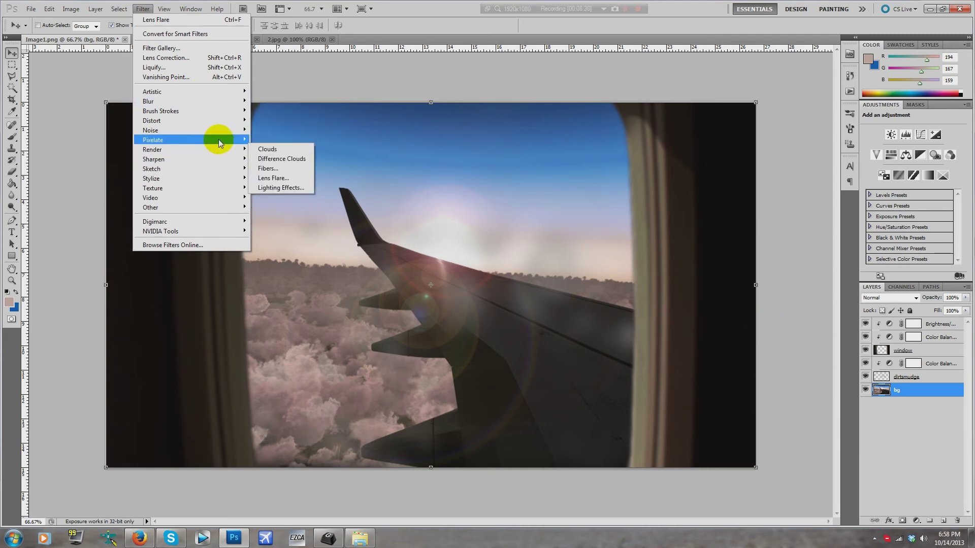
pyautogui.moveTo(227, 130)
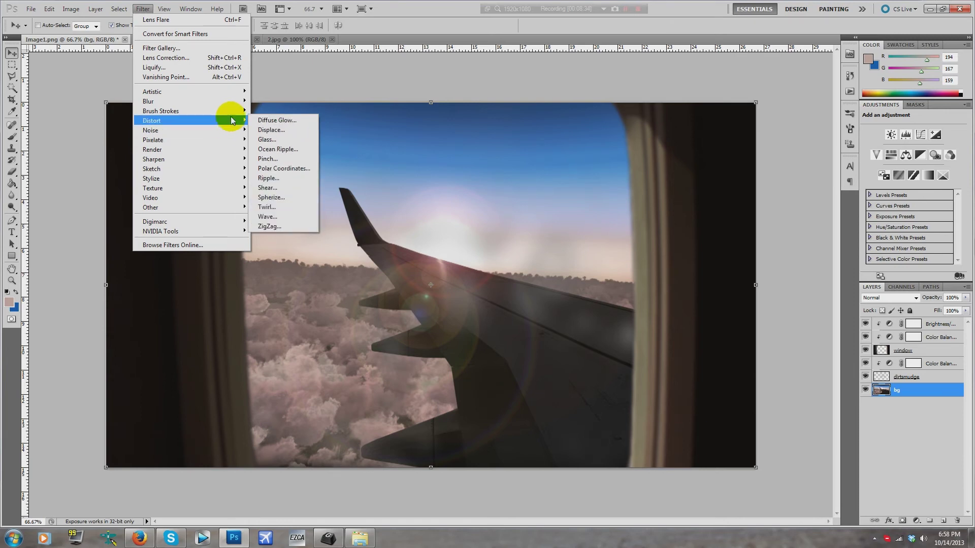
pyautogui.moveTo(232, 111)
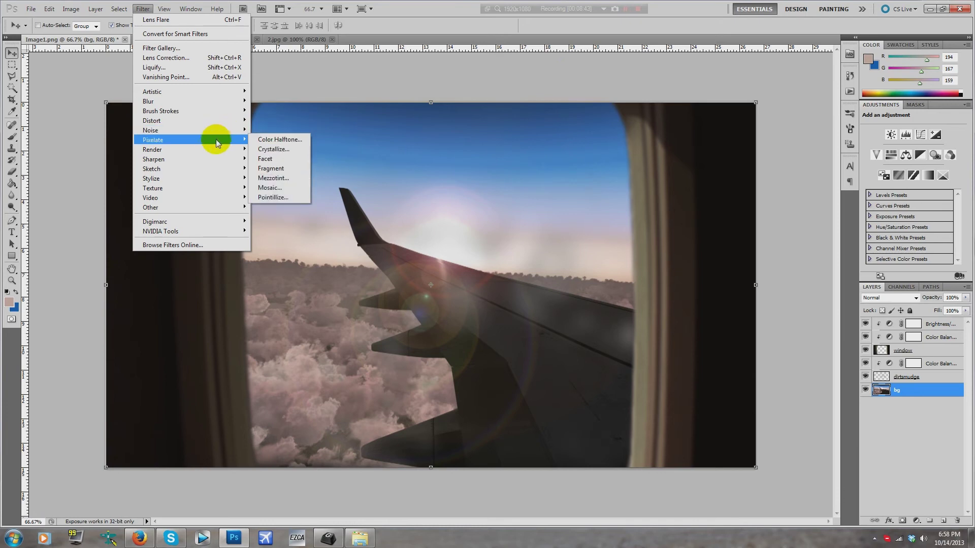
pyautogui.click(477, 136)
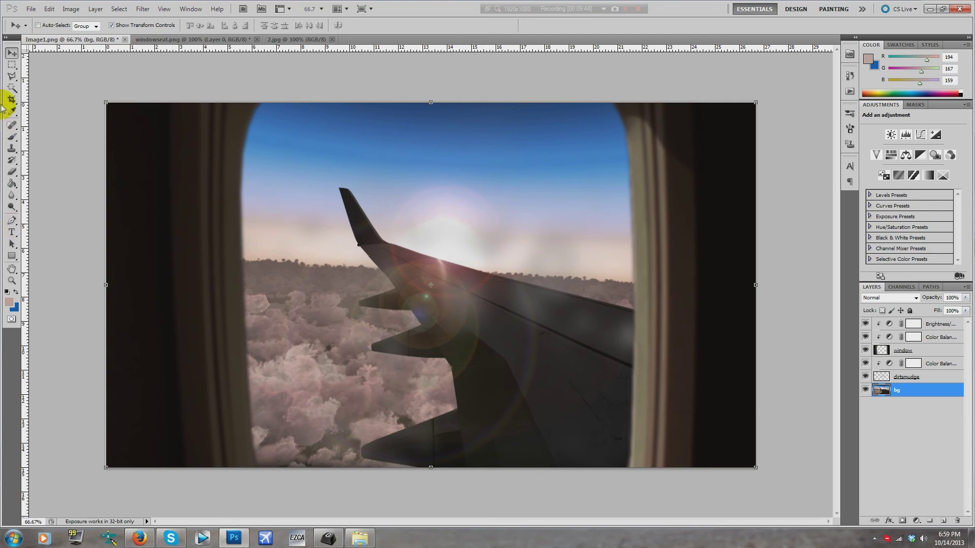
pyautogui.click(13, 64)
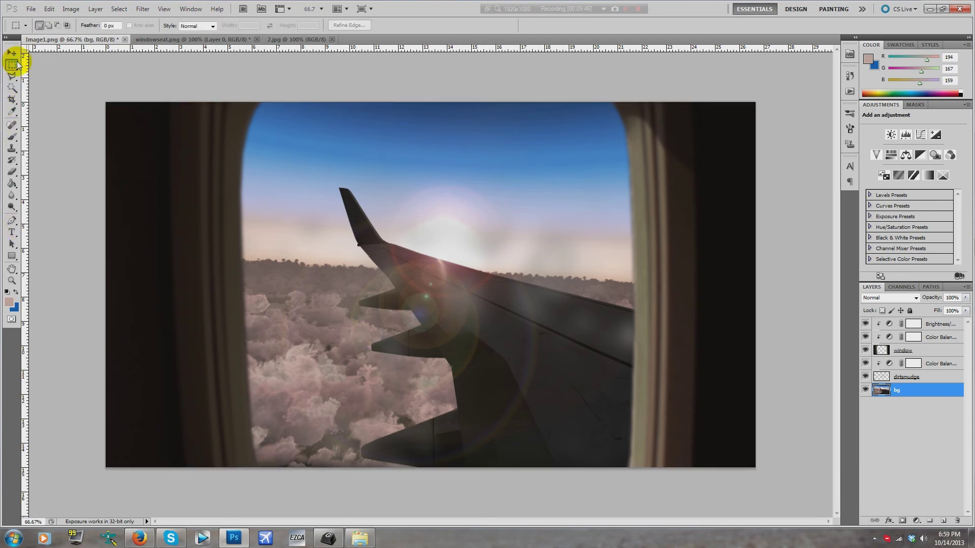
# Open wing.png from the desktop to compare it with the composite, and return to the Image1.png document.
pyautogui.click(929, 8)
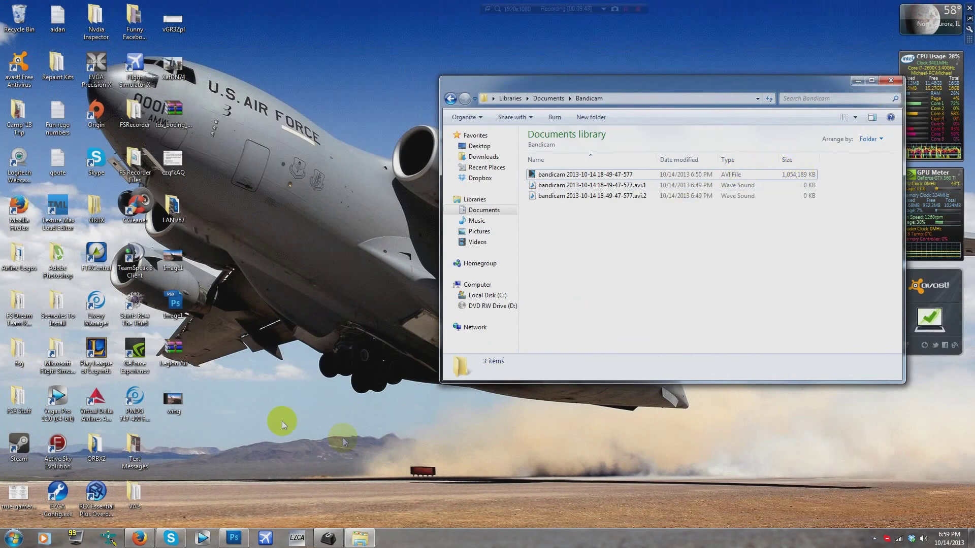
pyautogui.click(174, 410)
pyautogui.doubleClick(175, 410)
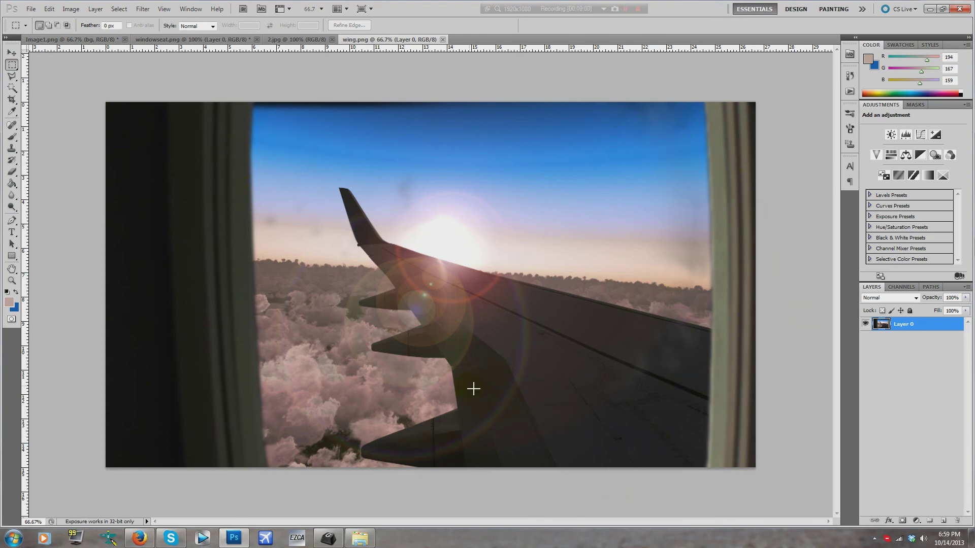
pyautogui.click(82, 39)
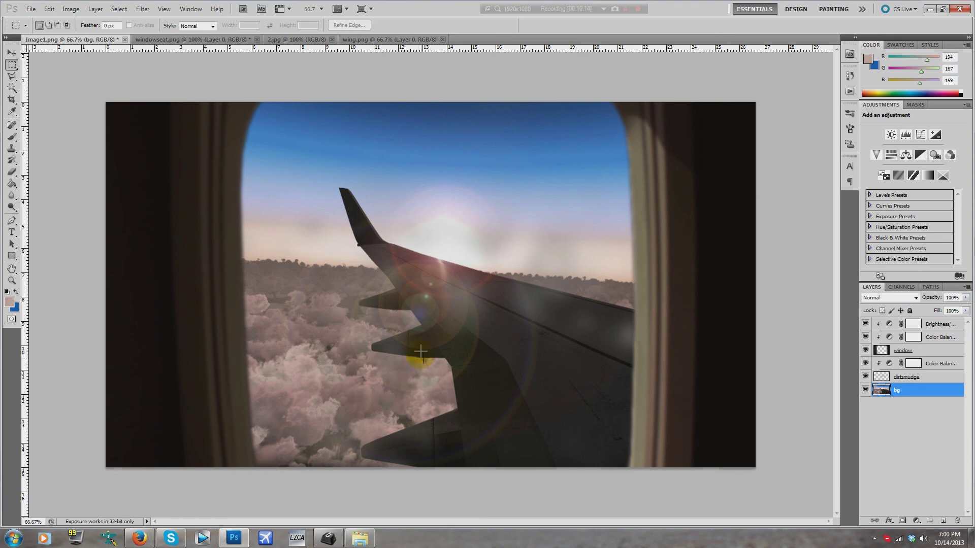
pyautogui.click(338, 136)
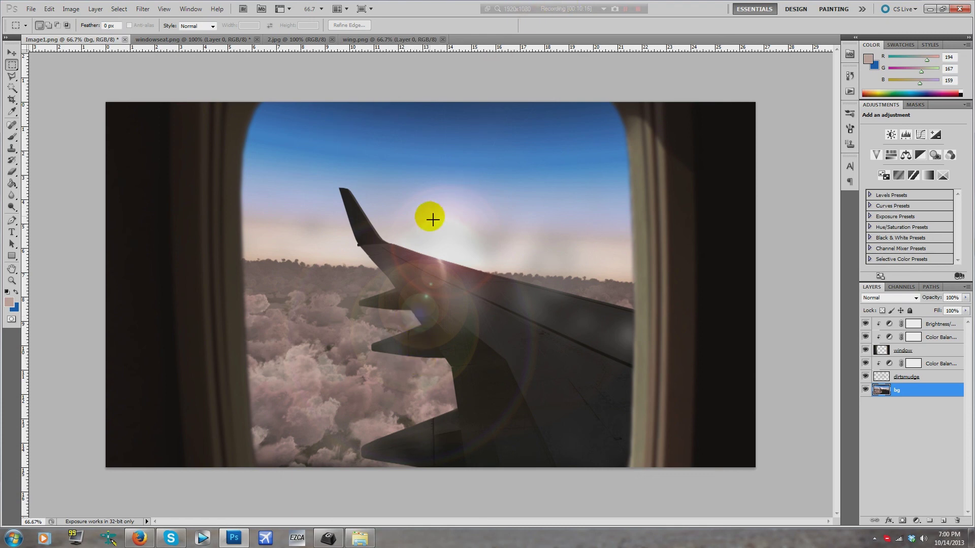